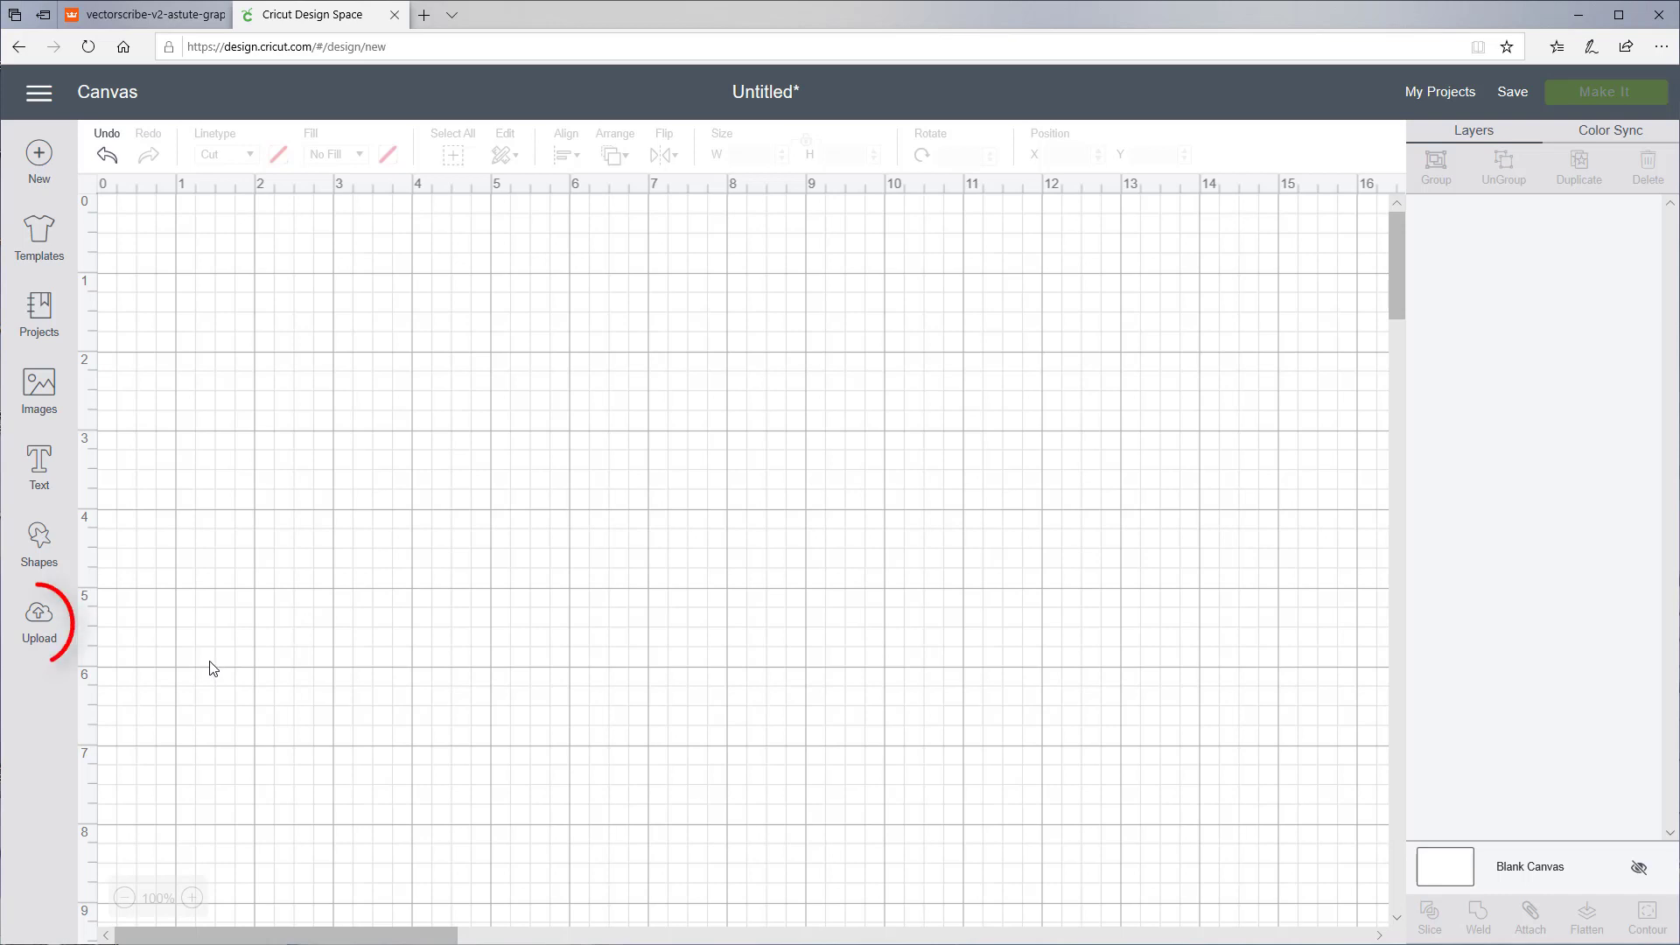
Upload teapot.svg as a vector image named teapot, tagged Teapot.
click(40, 619)
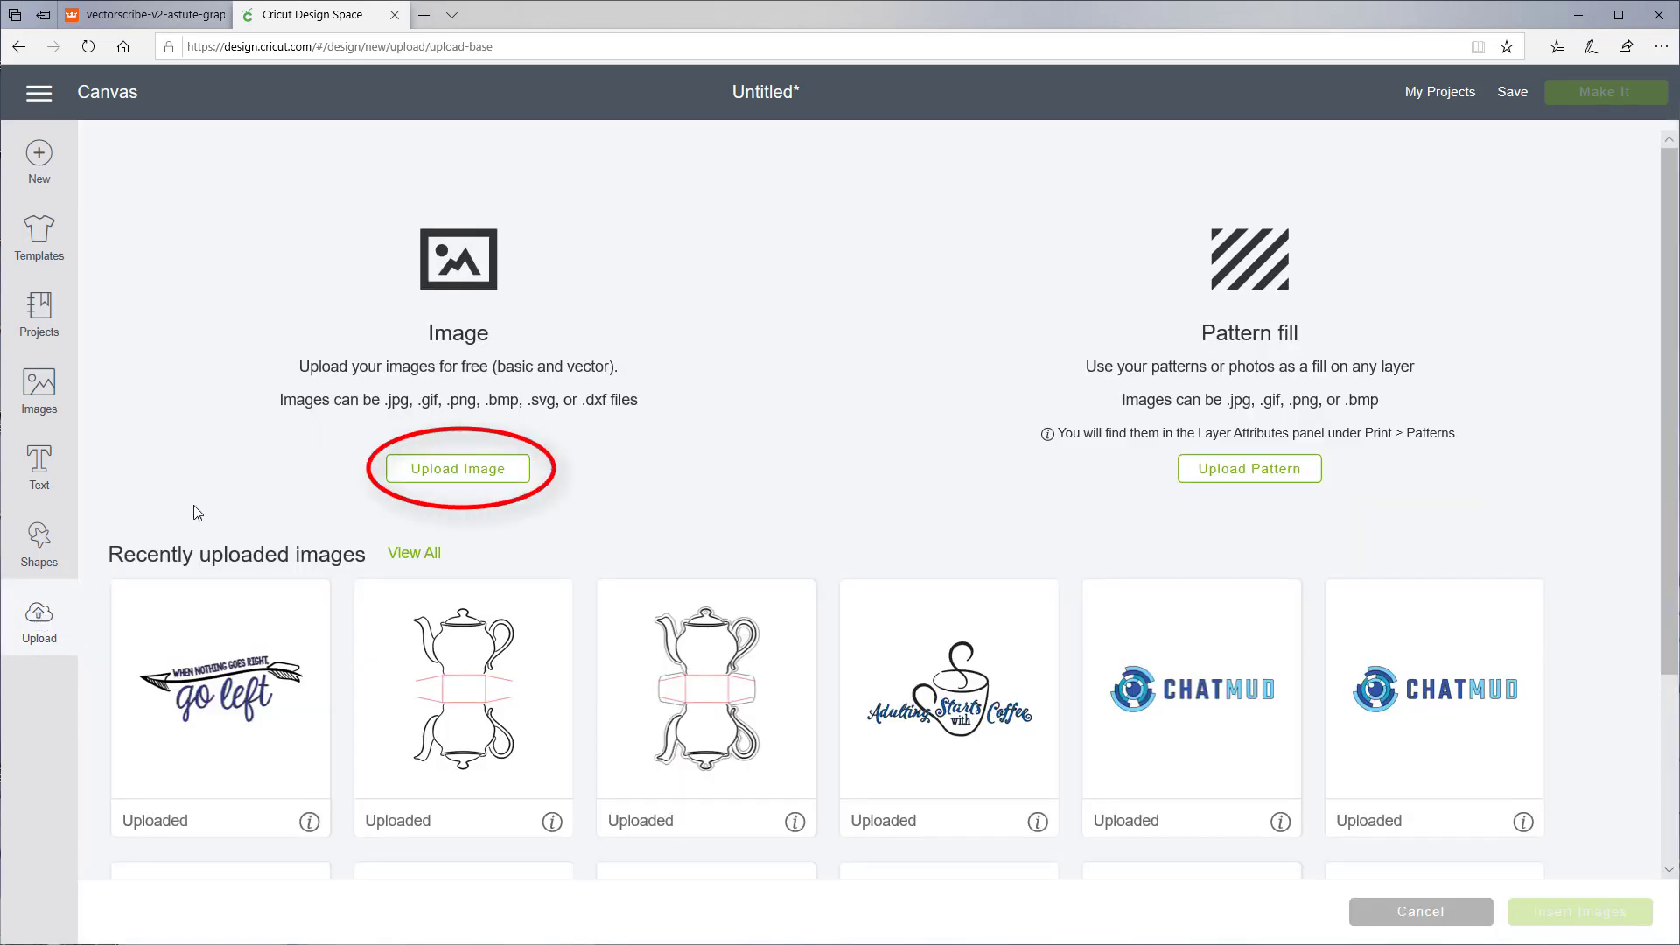
click(430, 473)
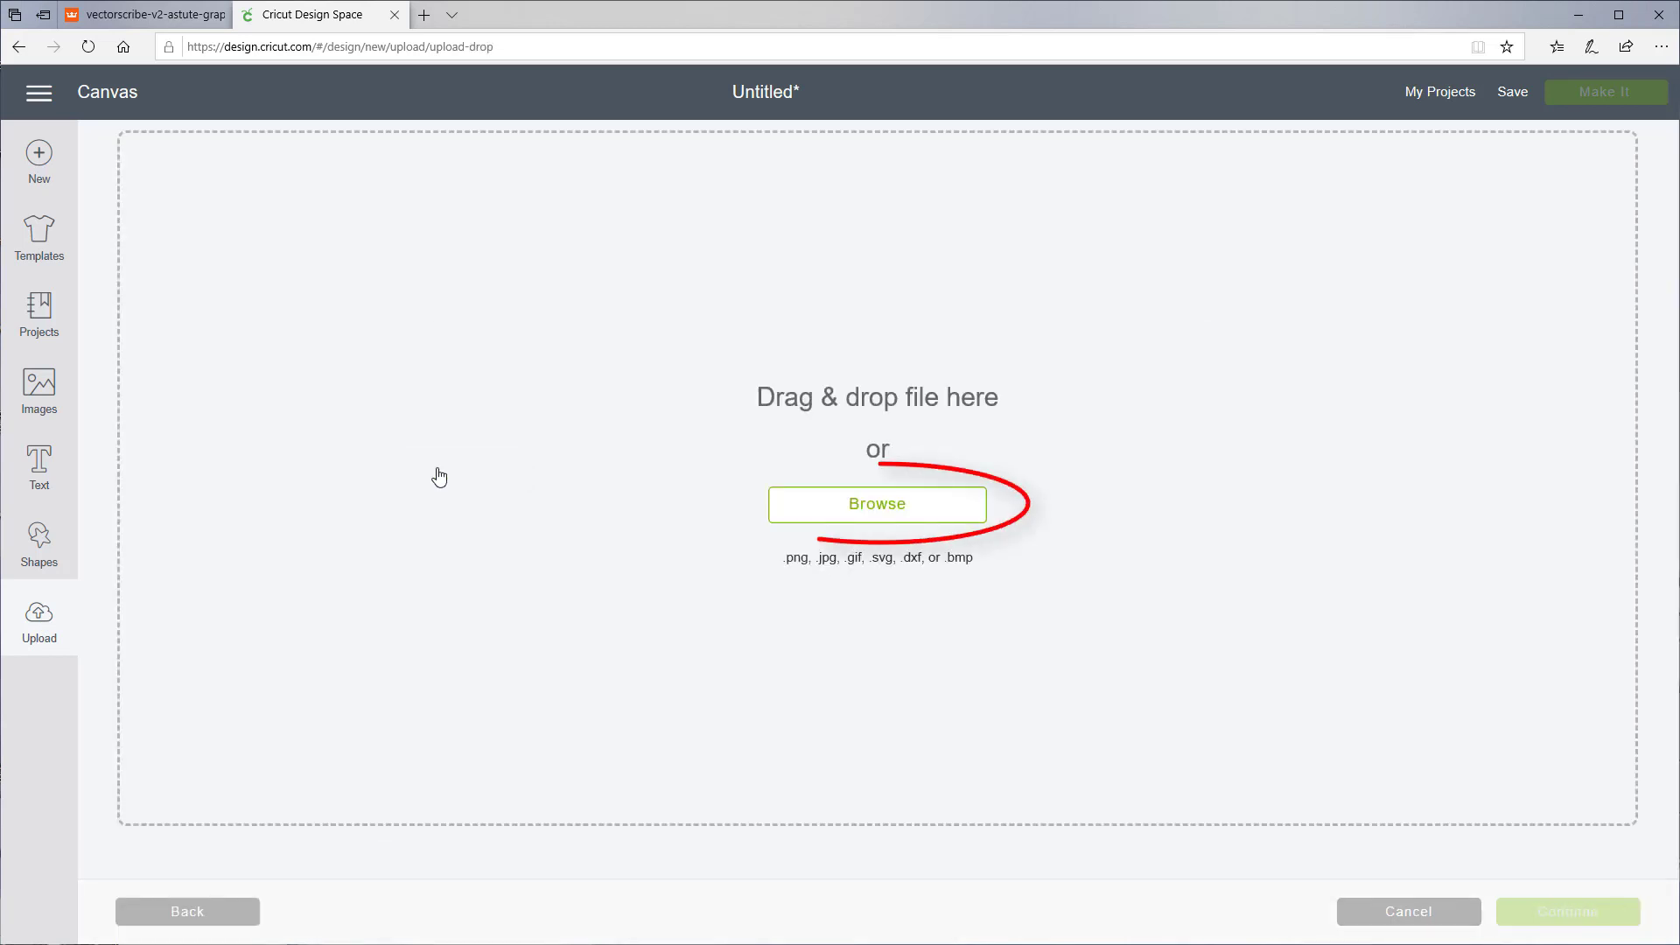
click(873, 515)
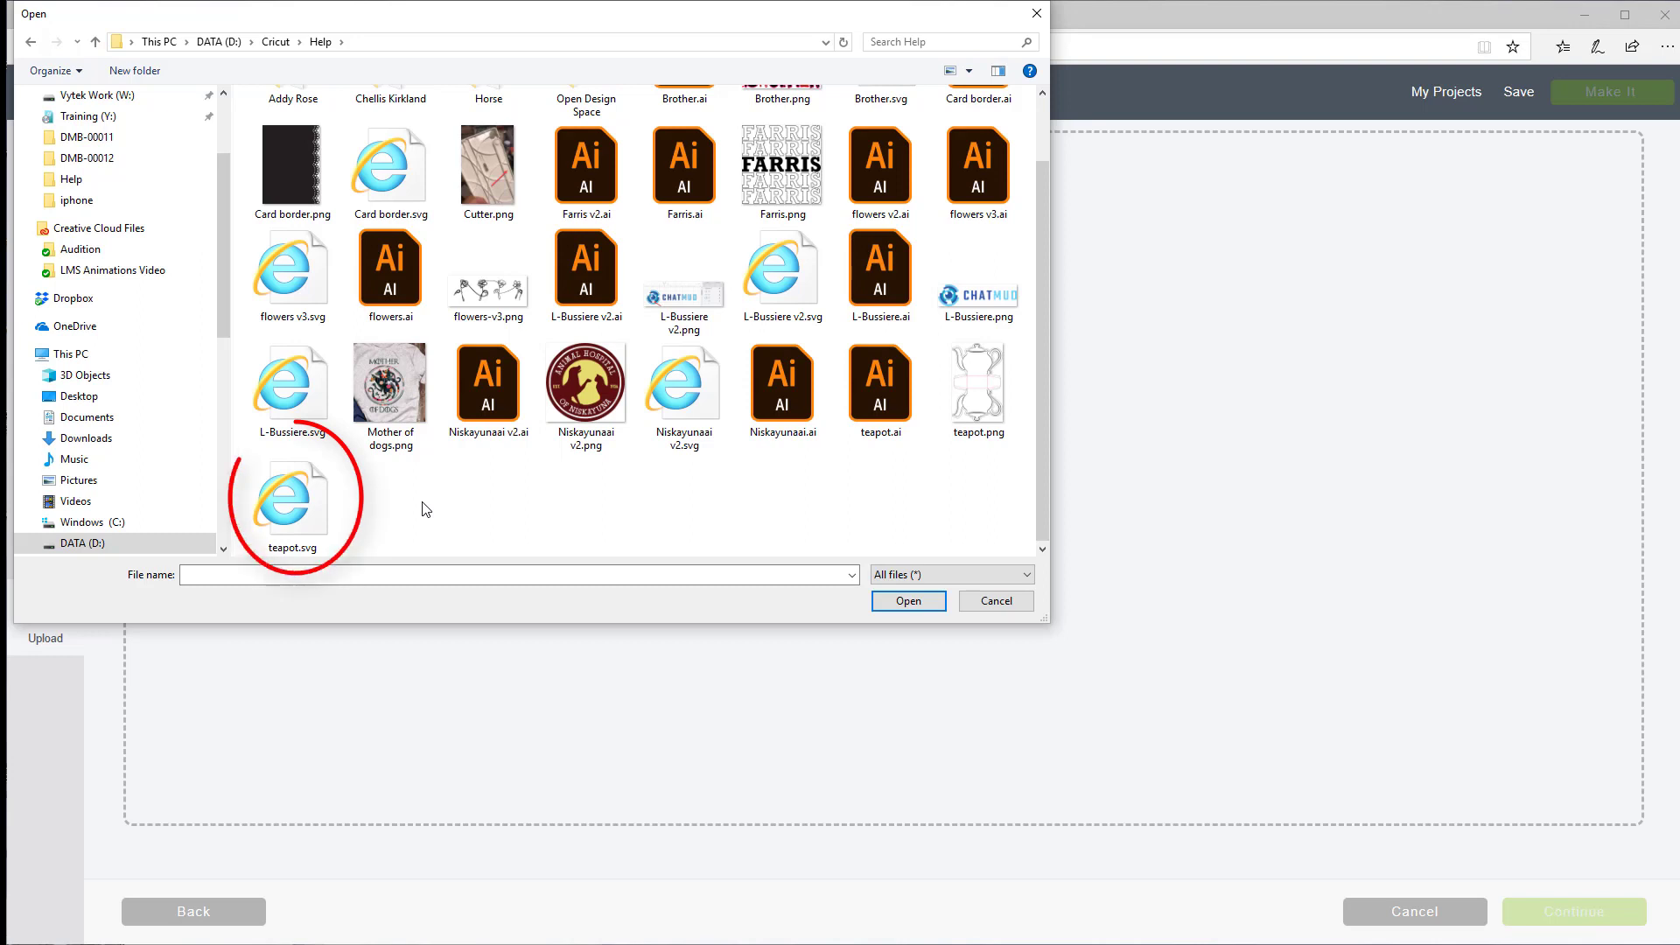
click(302, 516)
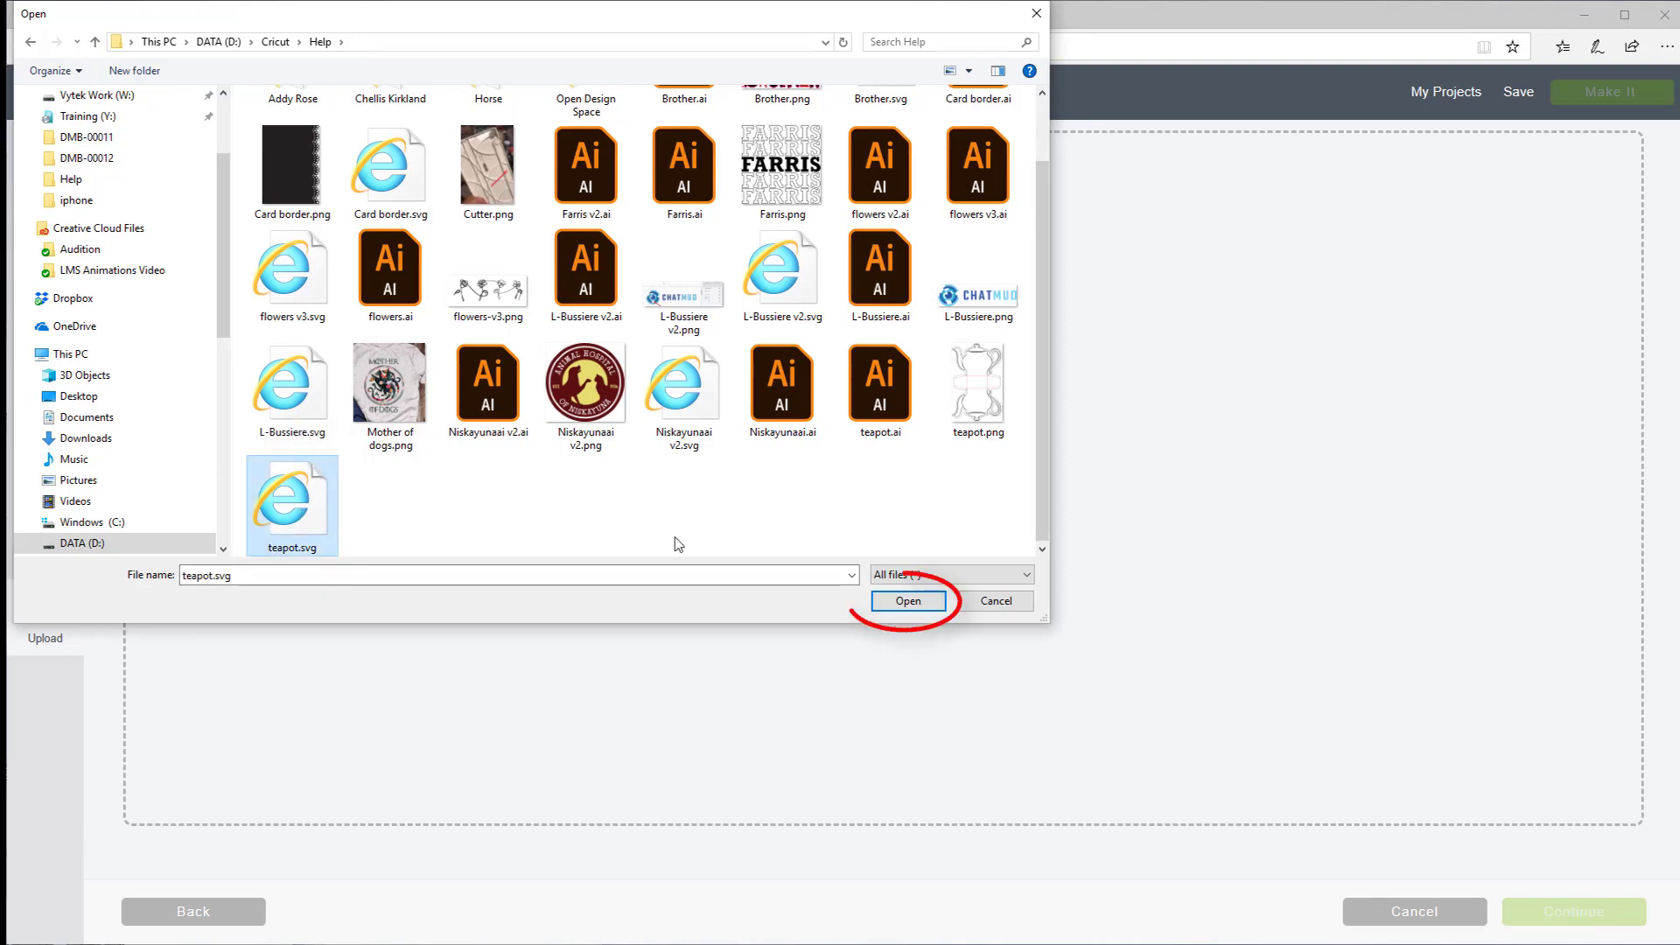
click(908, 601)
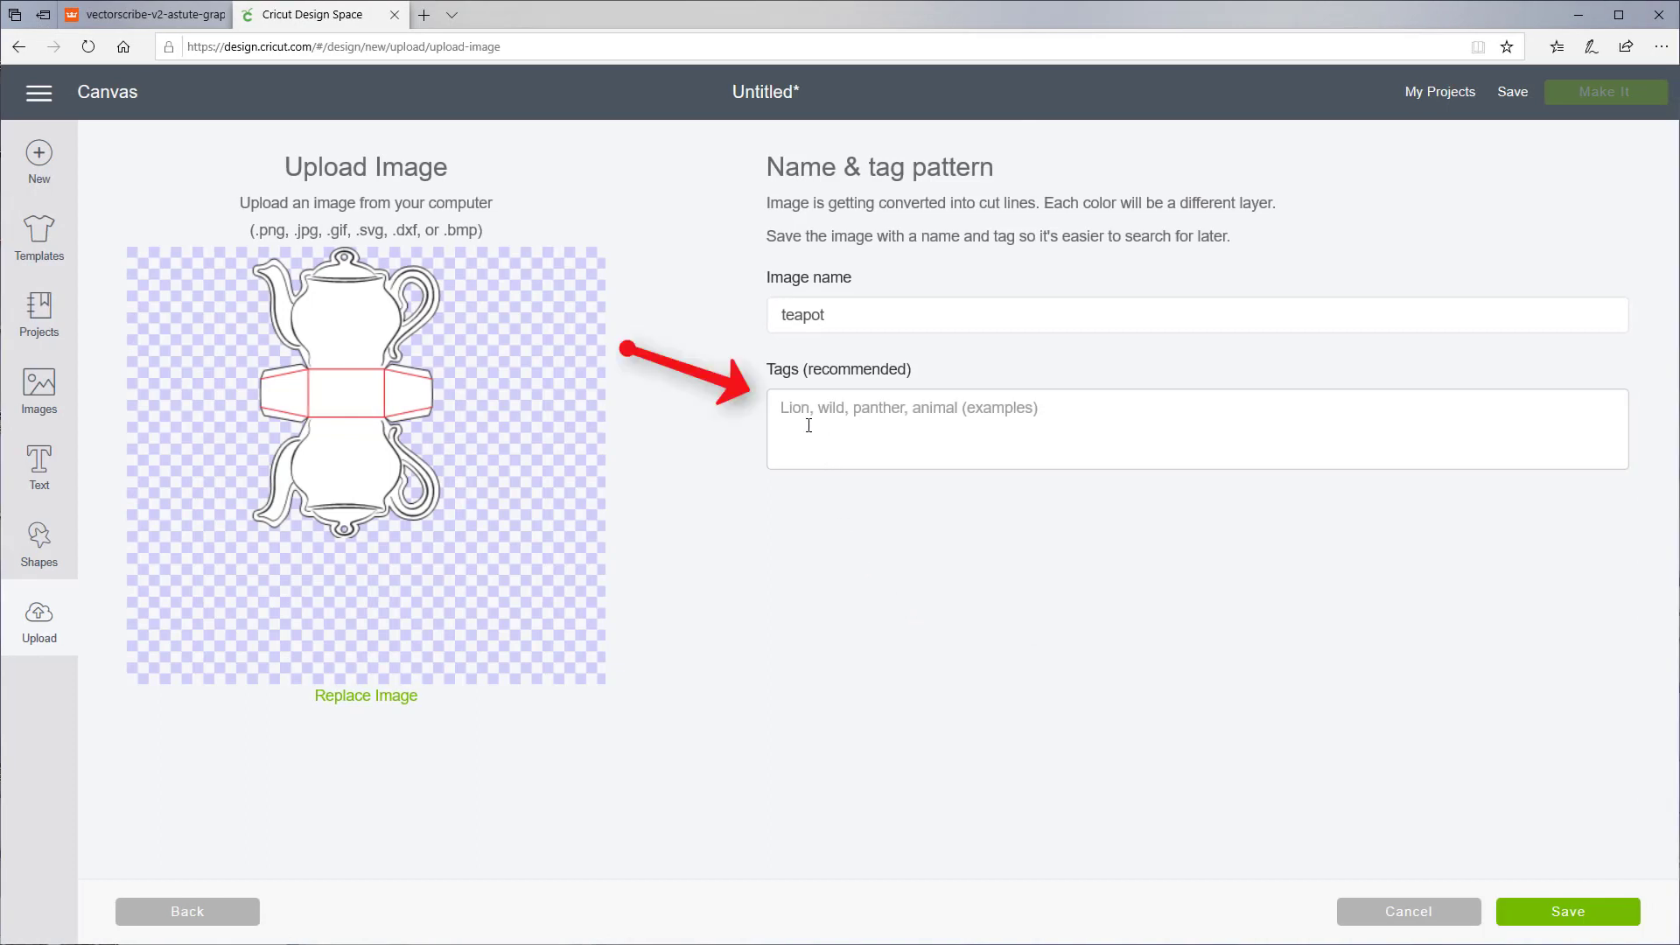
click(814, 424)
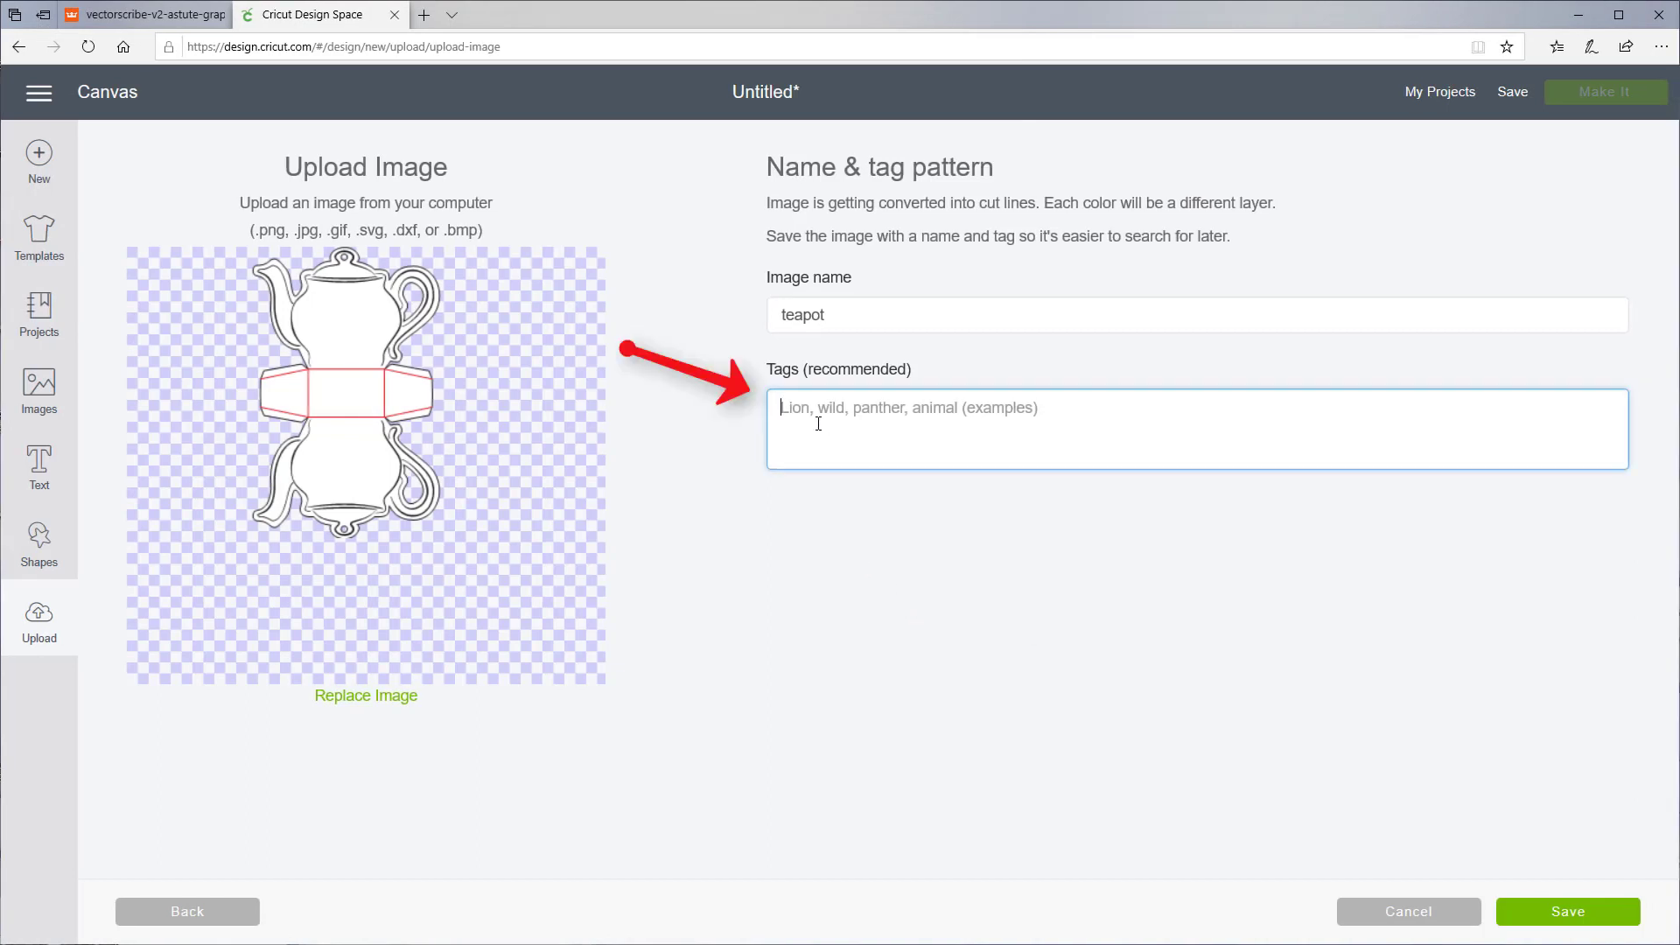
text(Teapot)
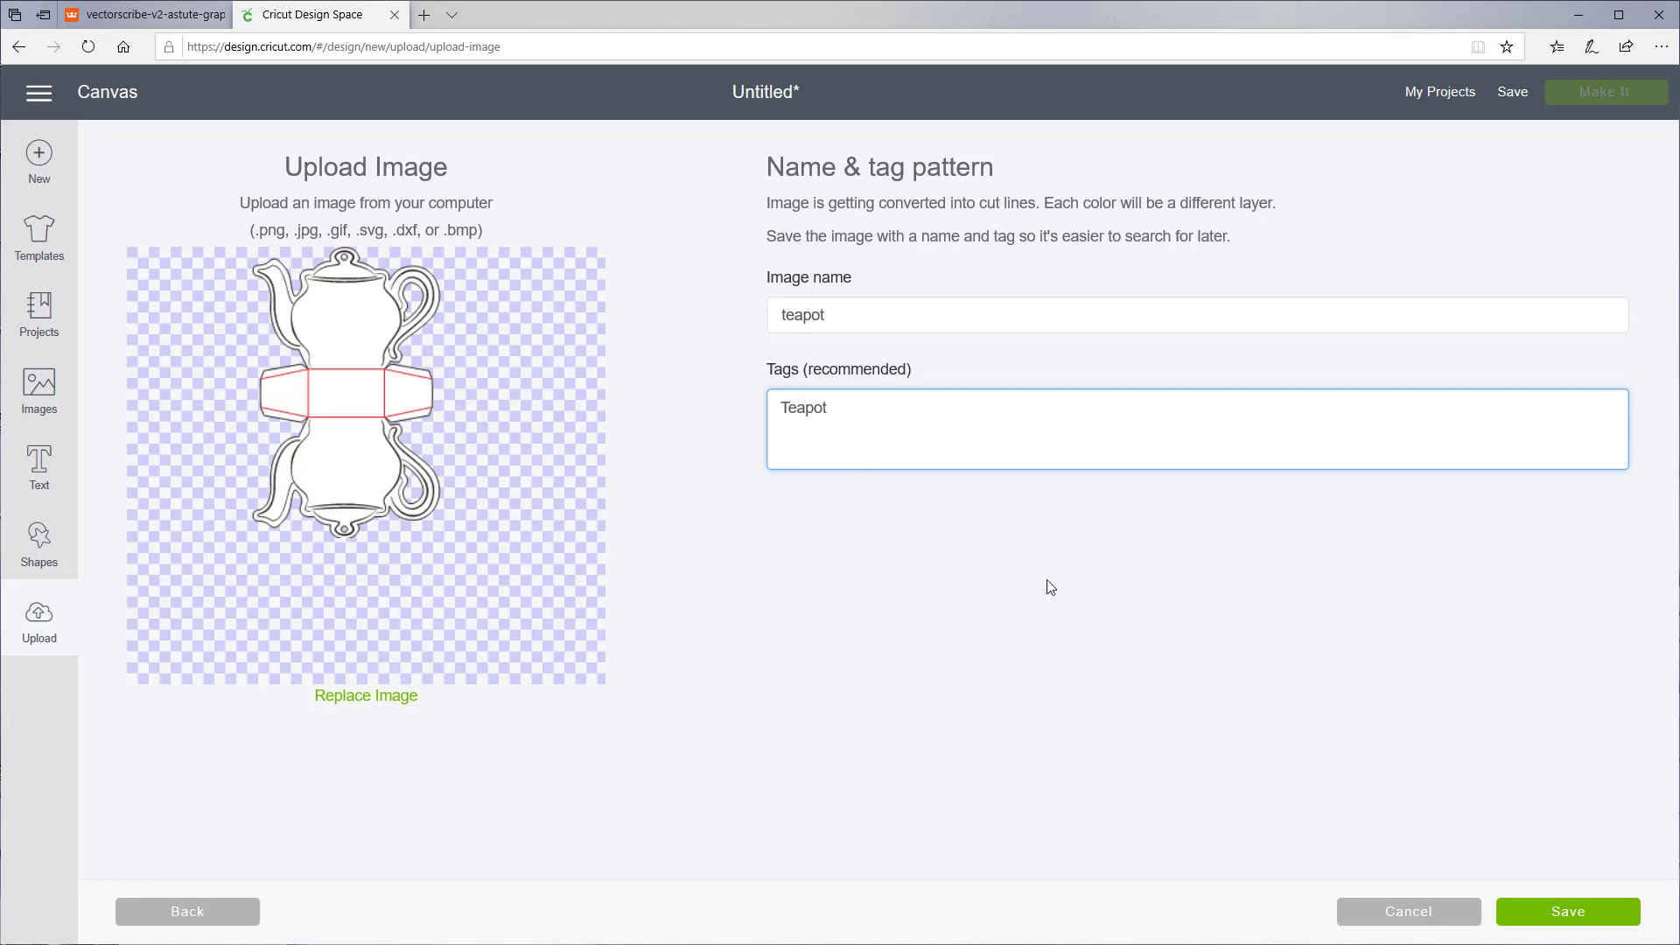
click(1583, 915)
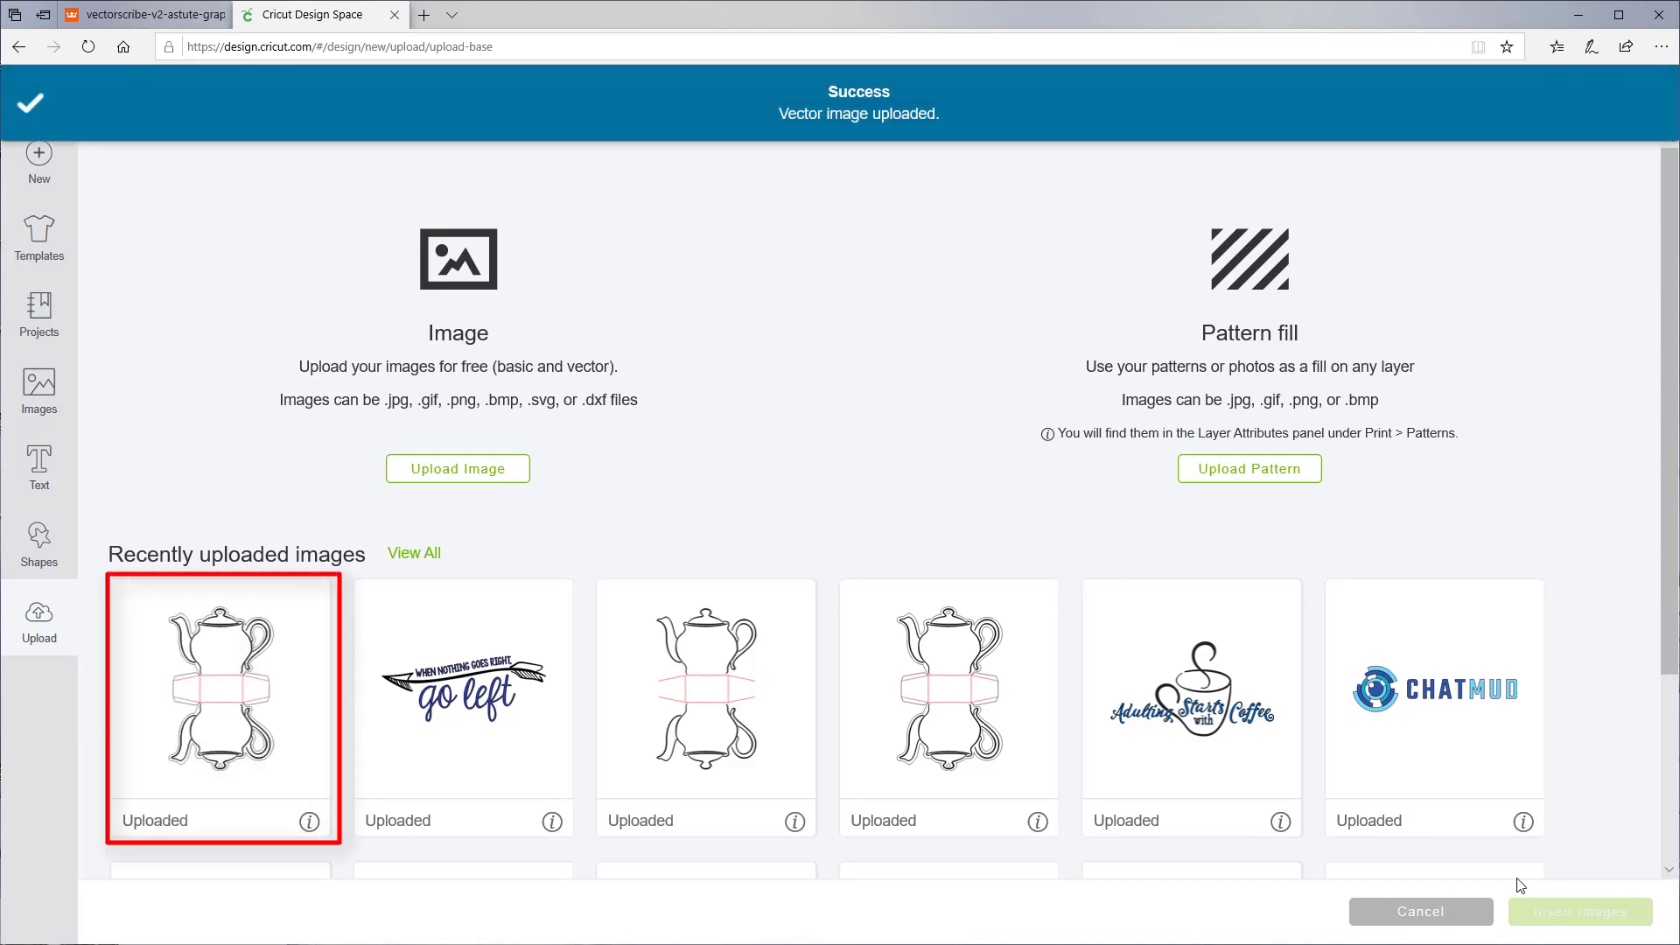
Insert the uploaded teapot image onto the canvas and move it toward the top-left.
click(241, 634)
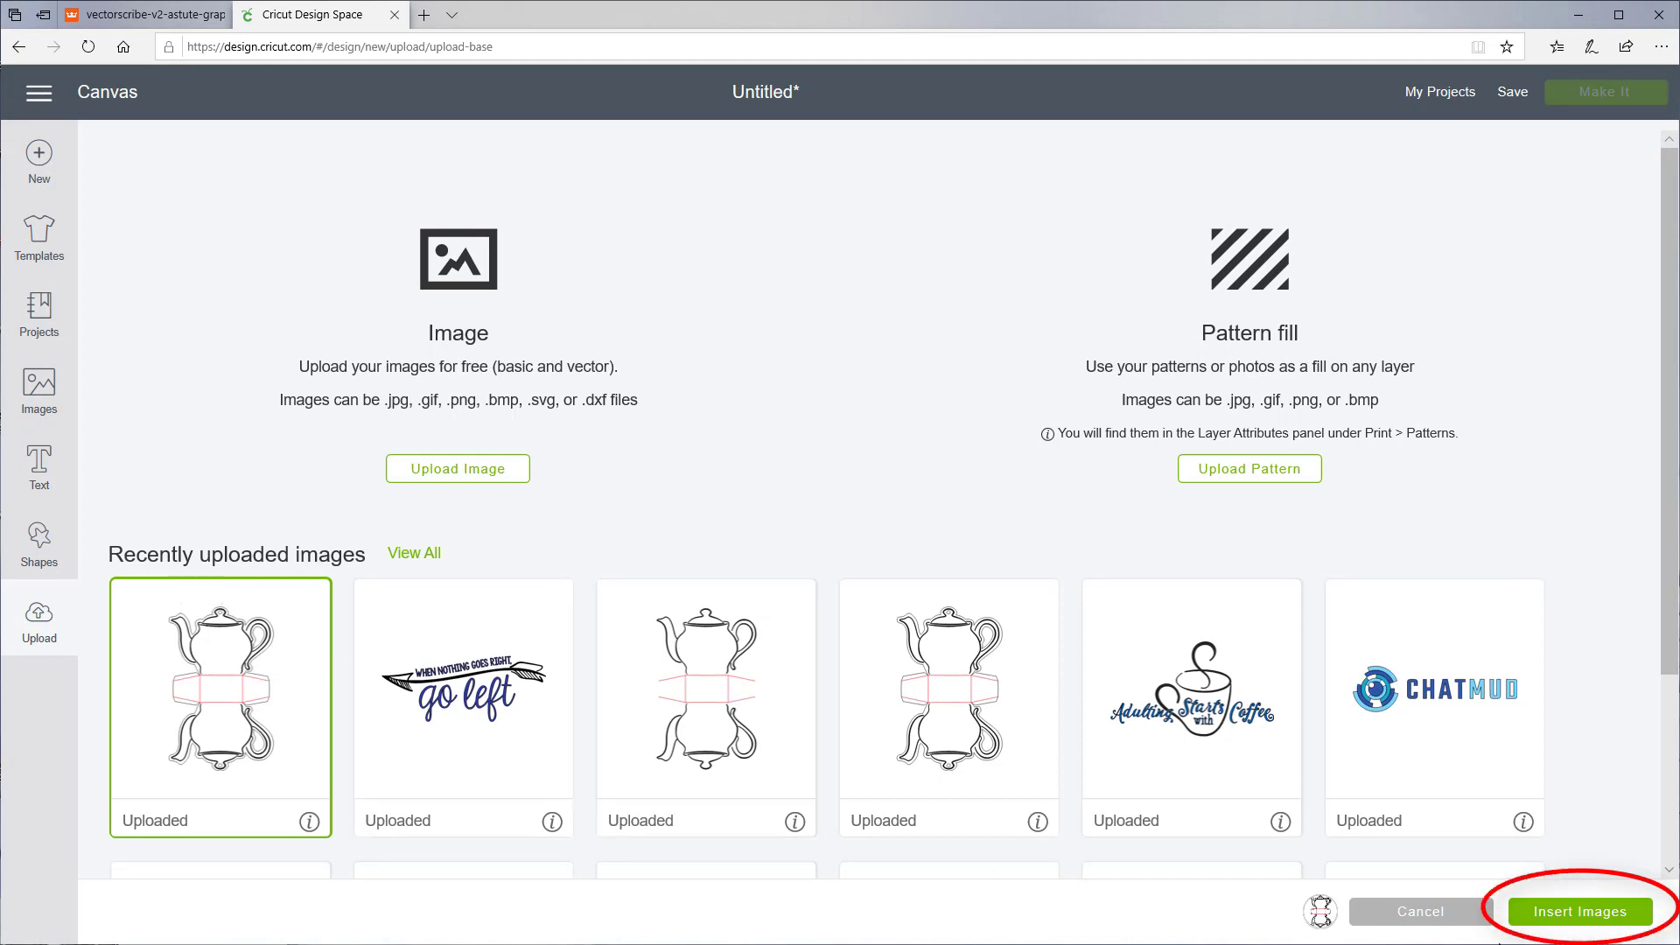
click(1579, 913)
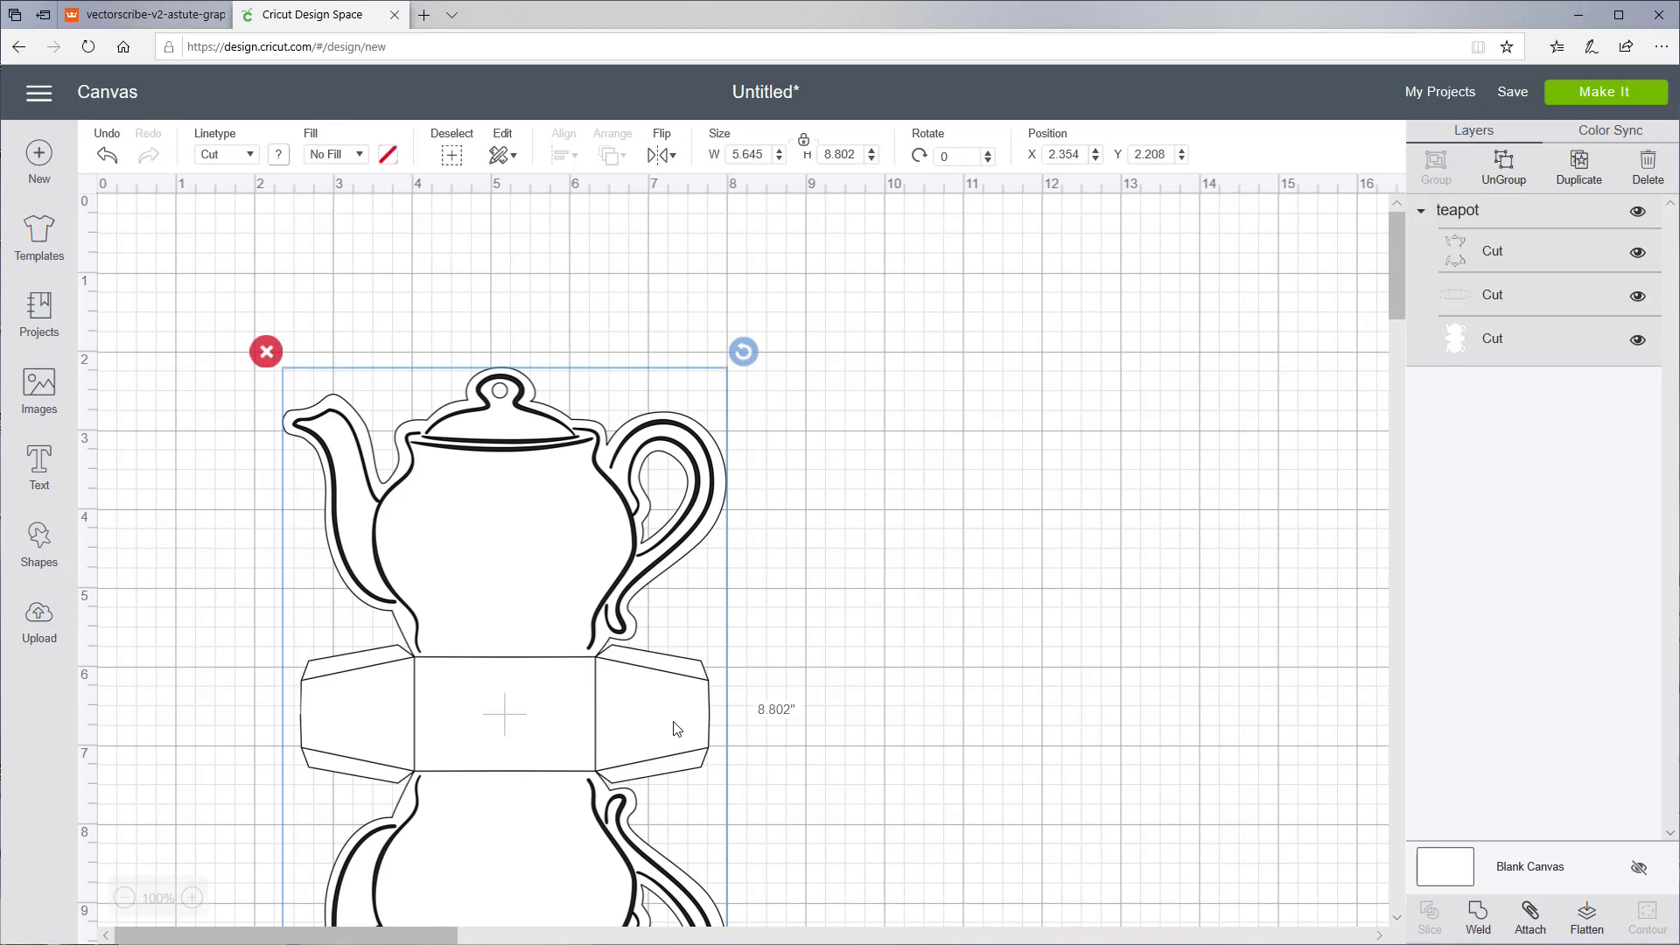
drag(567, 697, 490, 574)
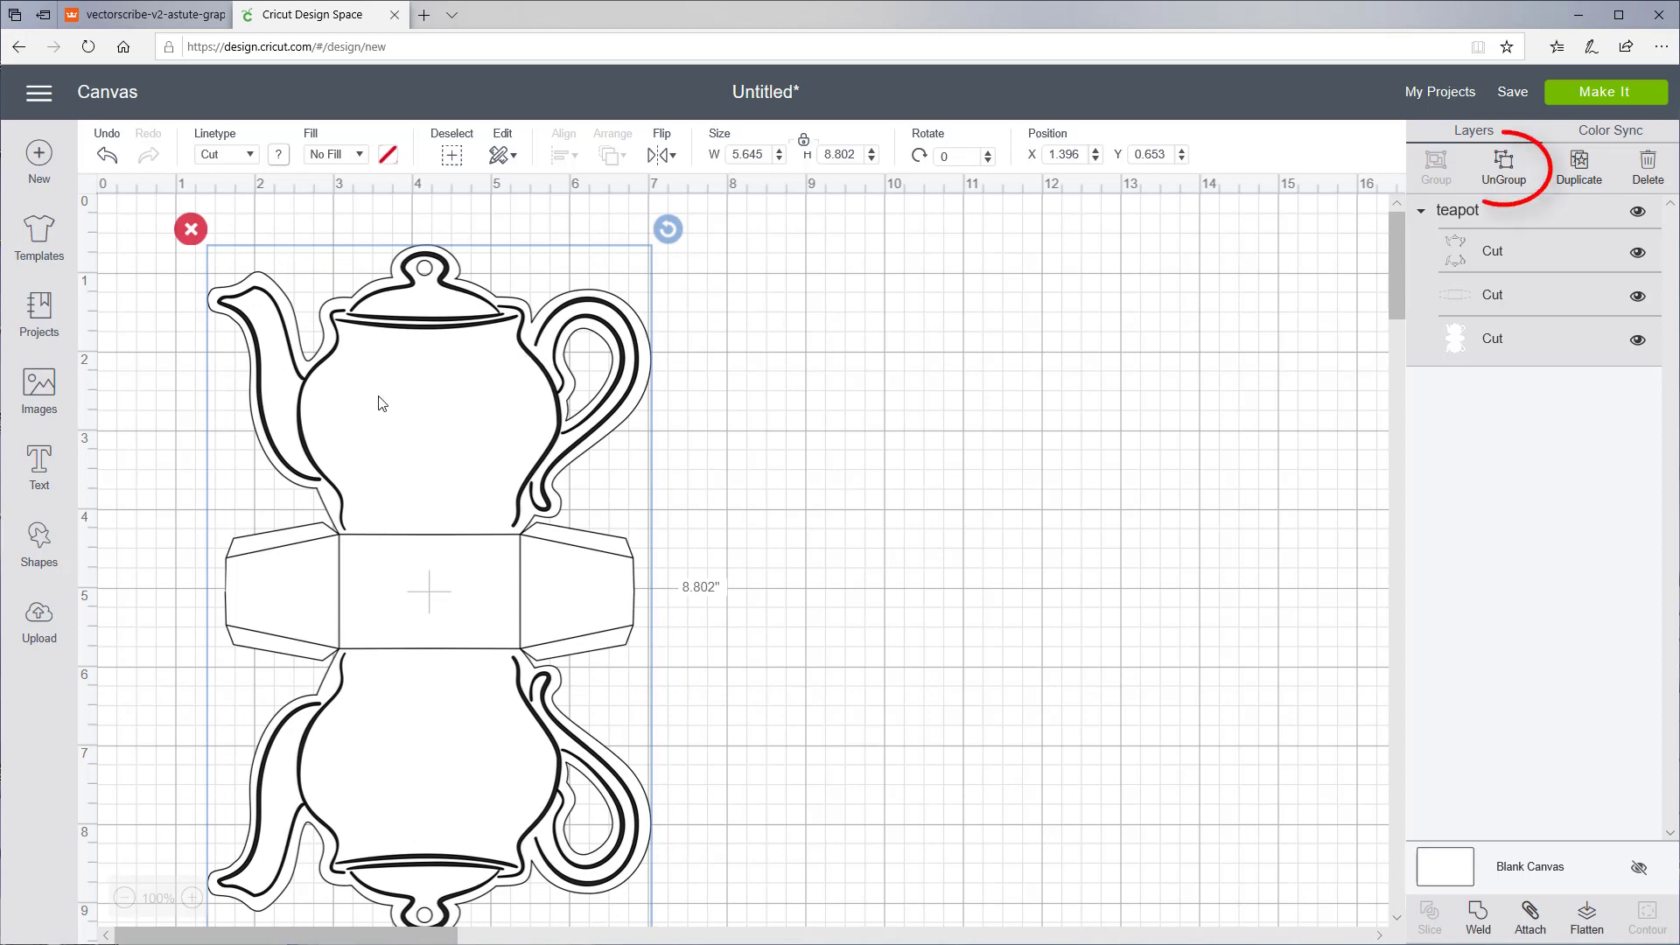
Ungroup the teapot into three layers and hide the middle fold-line layer.
click(1510, 164)
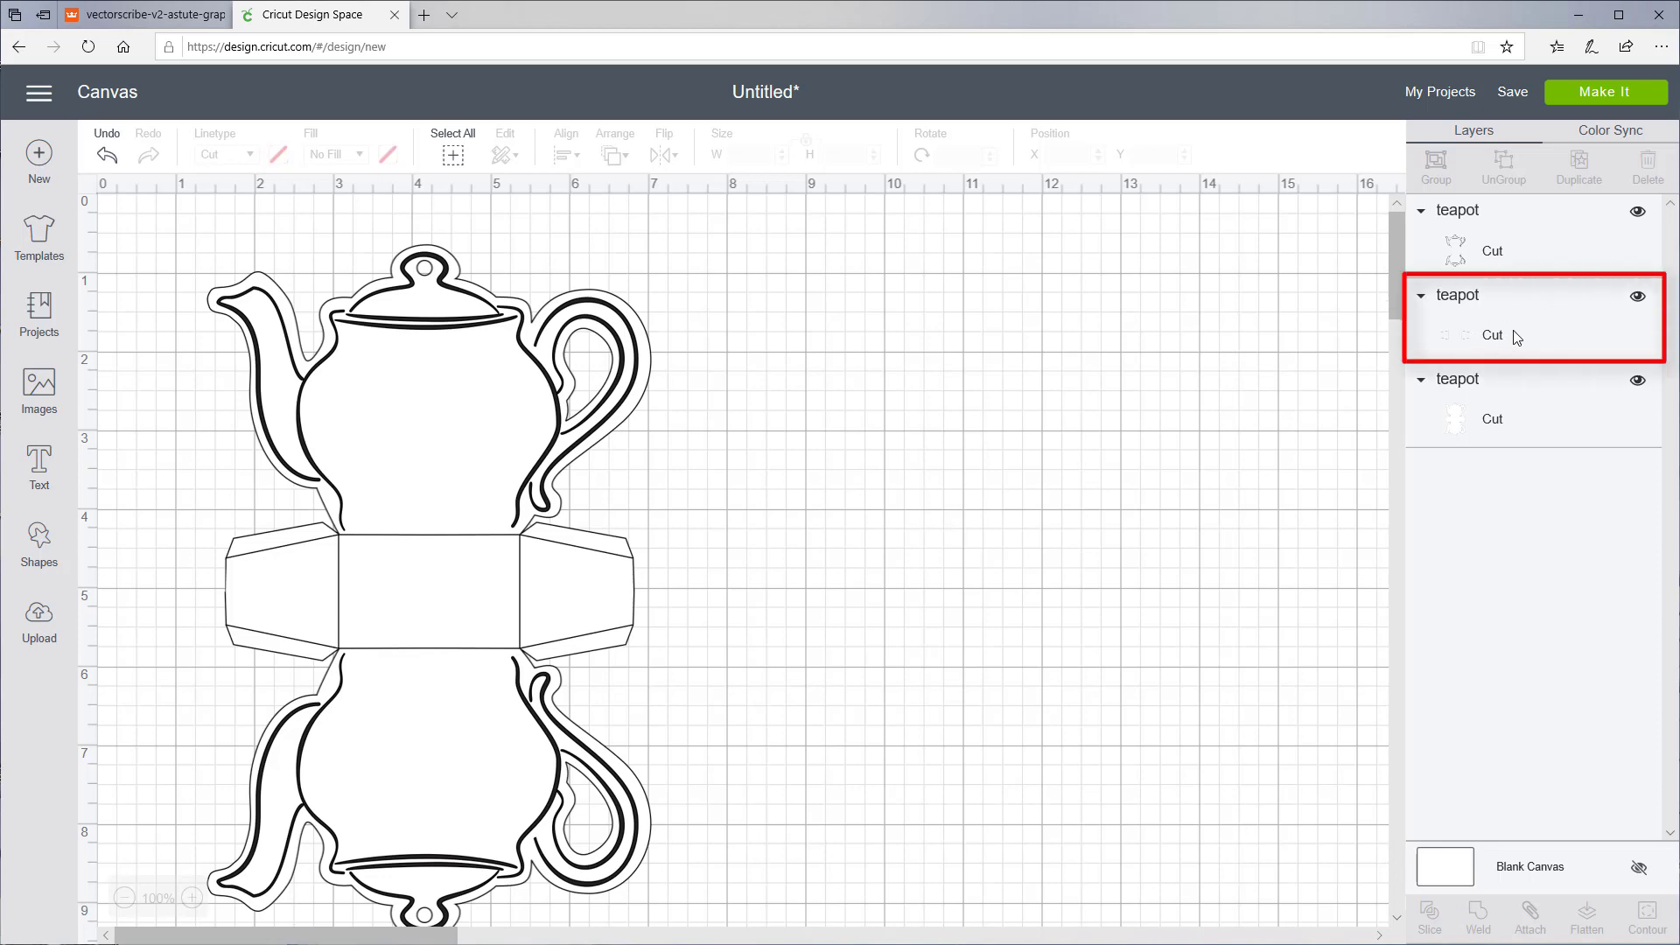
click(1640, 297)
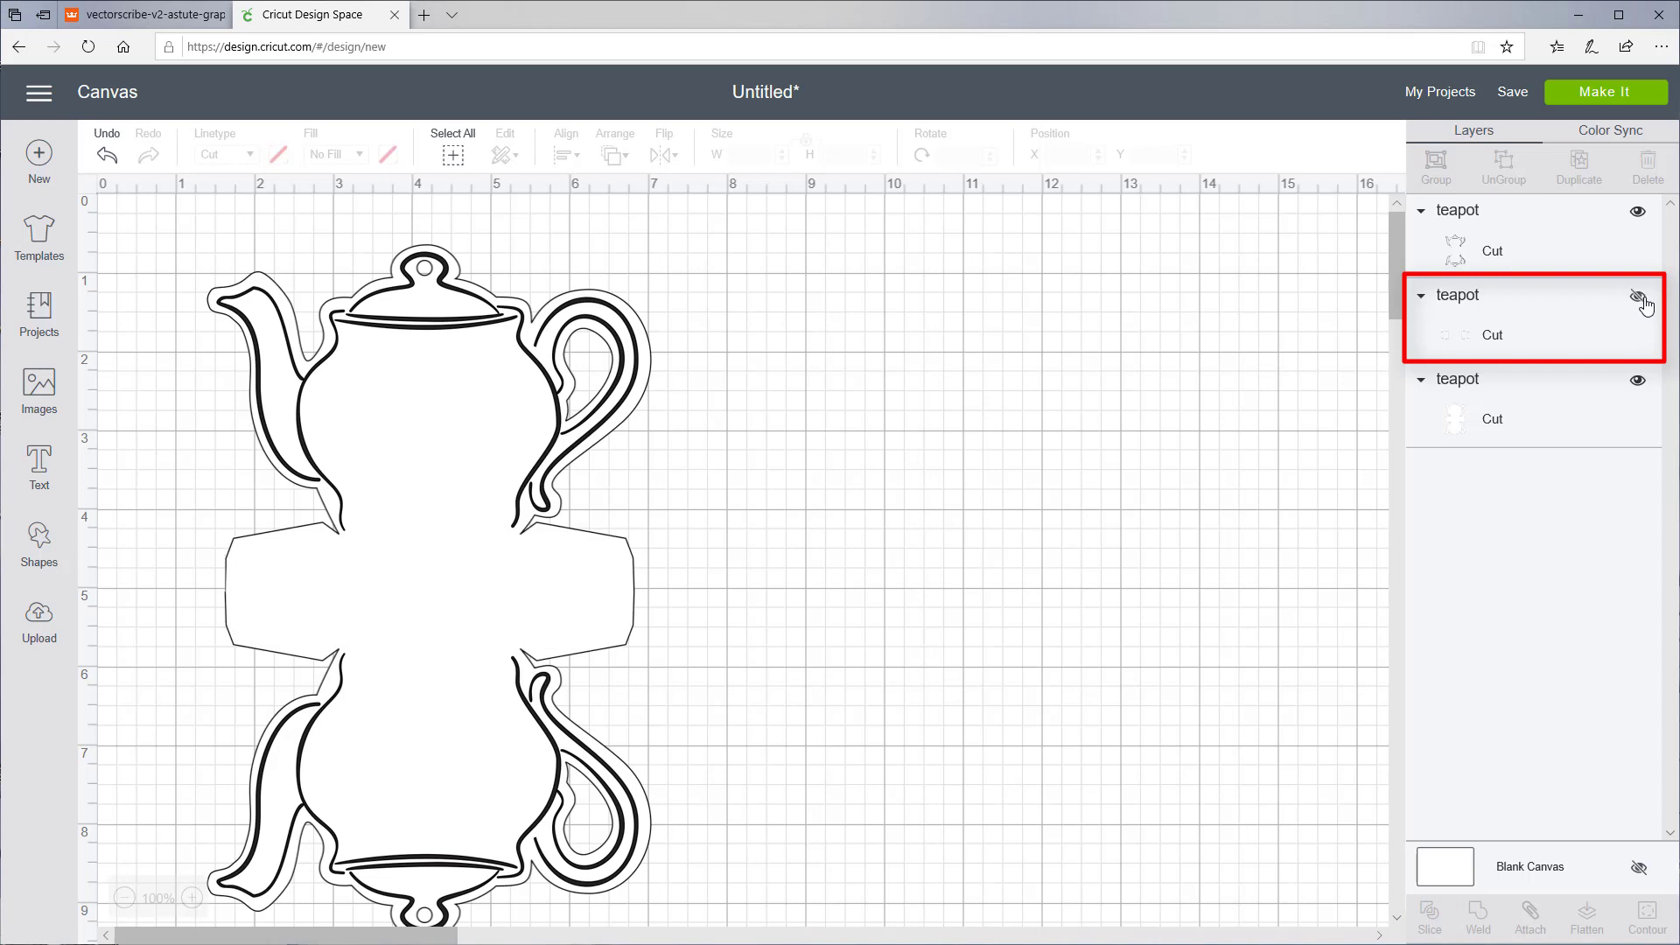
click(1646, 296)
click(1645, 298)
click(1646, 297)
click(1646, 298)
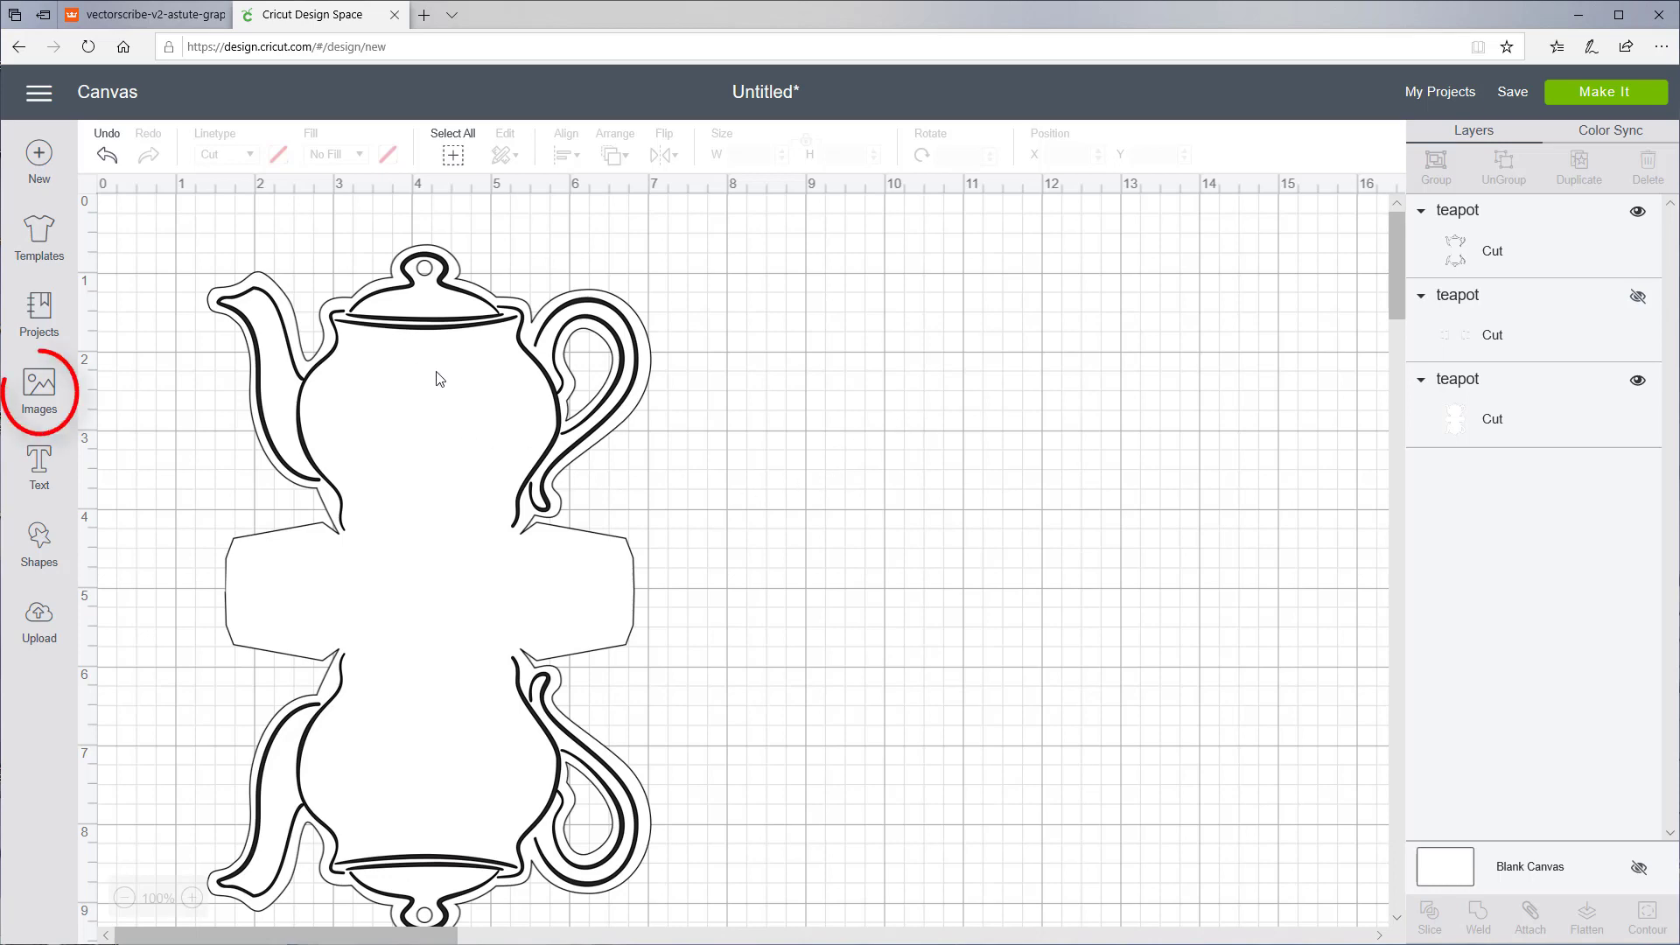
Search the image library for flowers and insert the yellow Coreopsis flower.
click(46, 390)
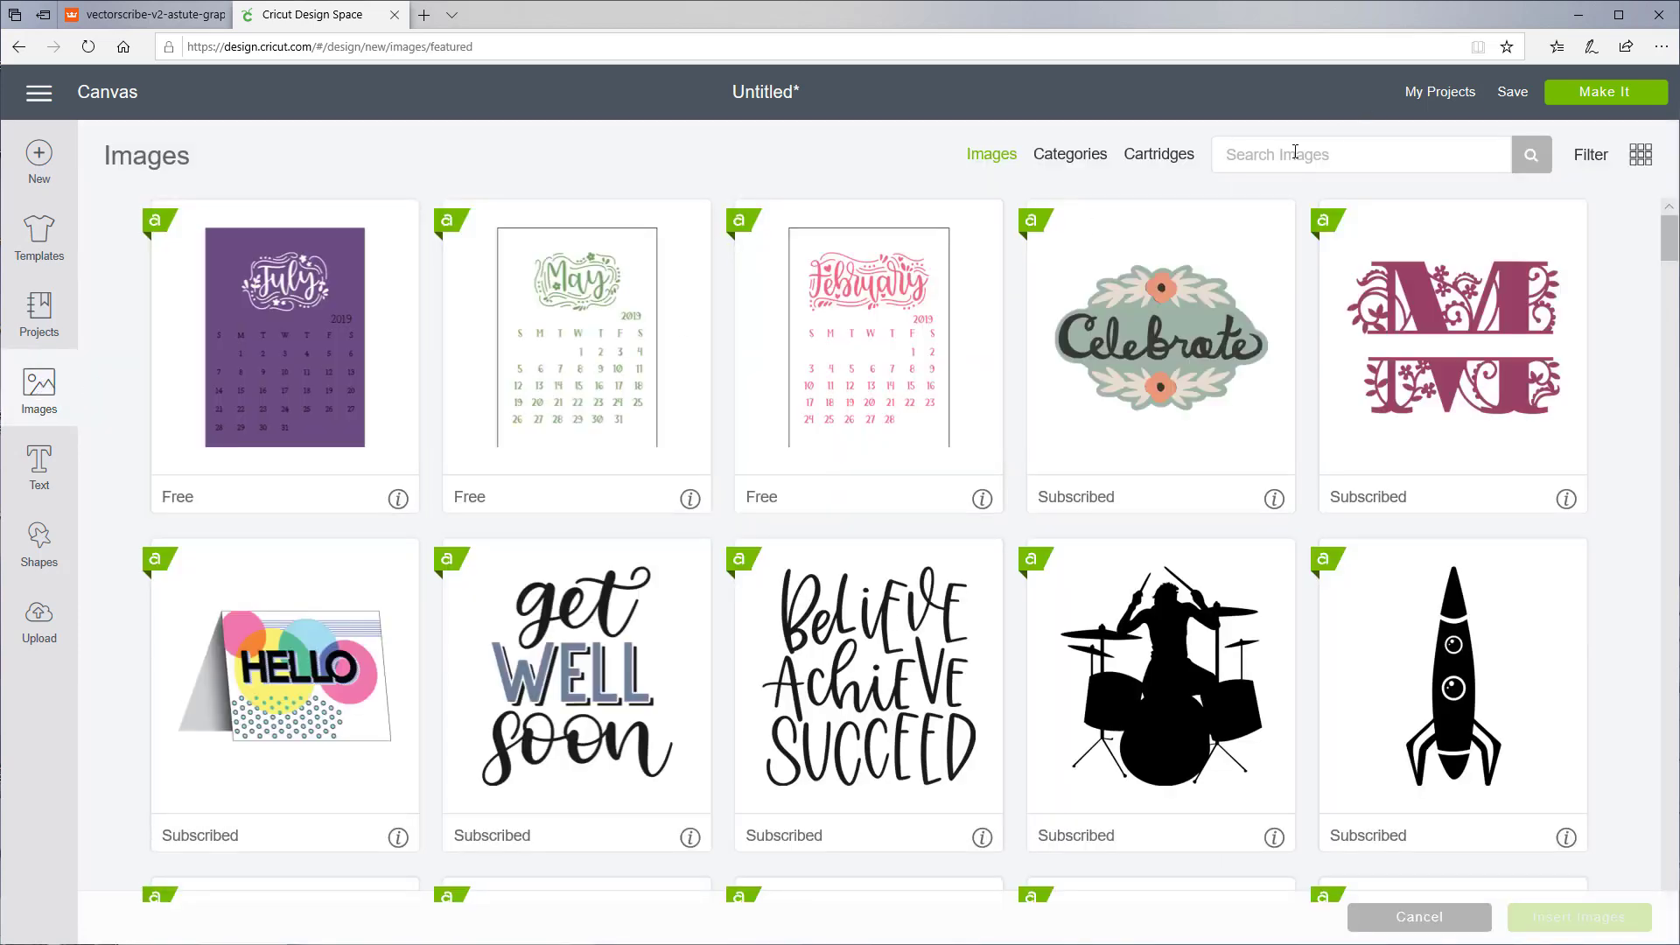
click(1295, 154)
text(flowers)
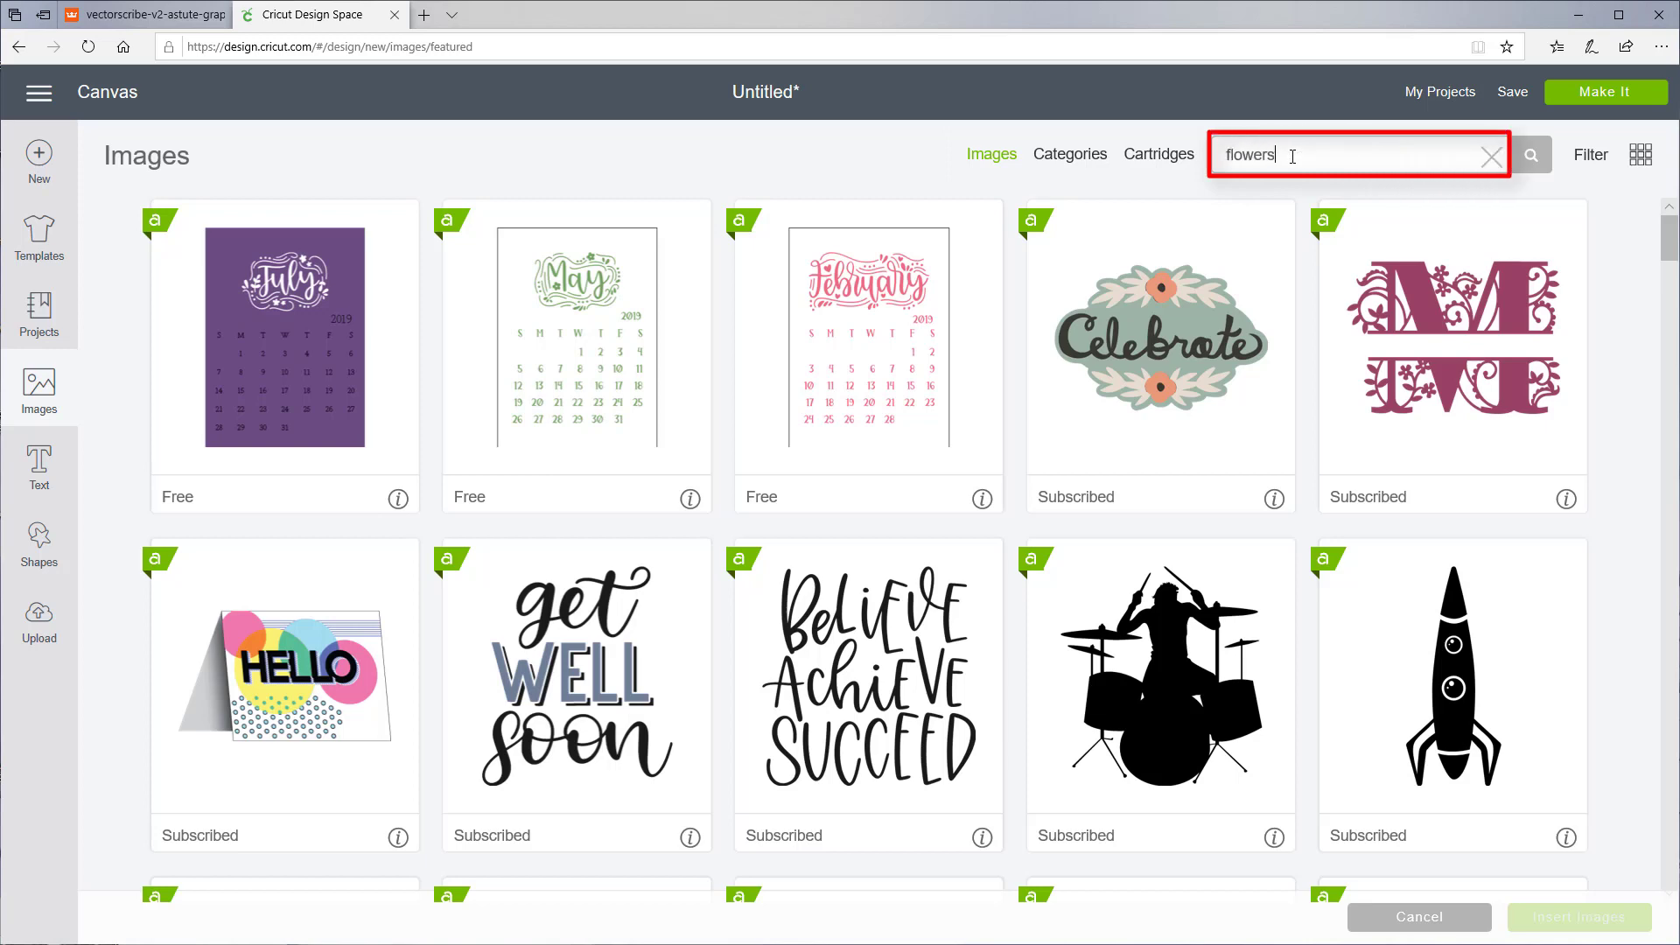
key(Return)
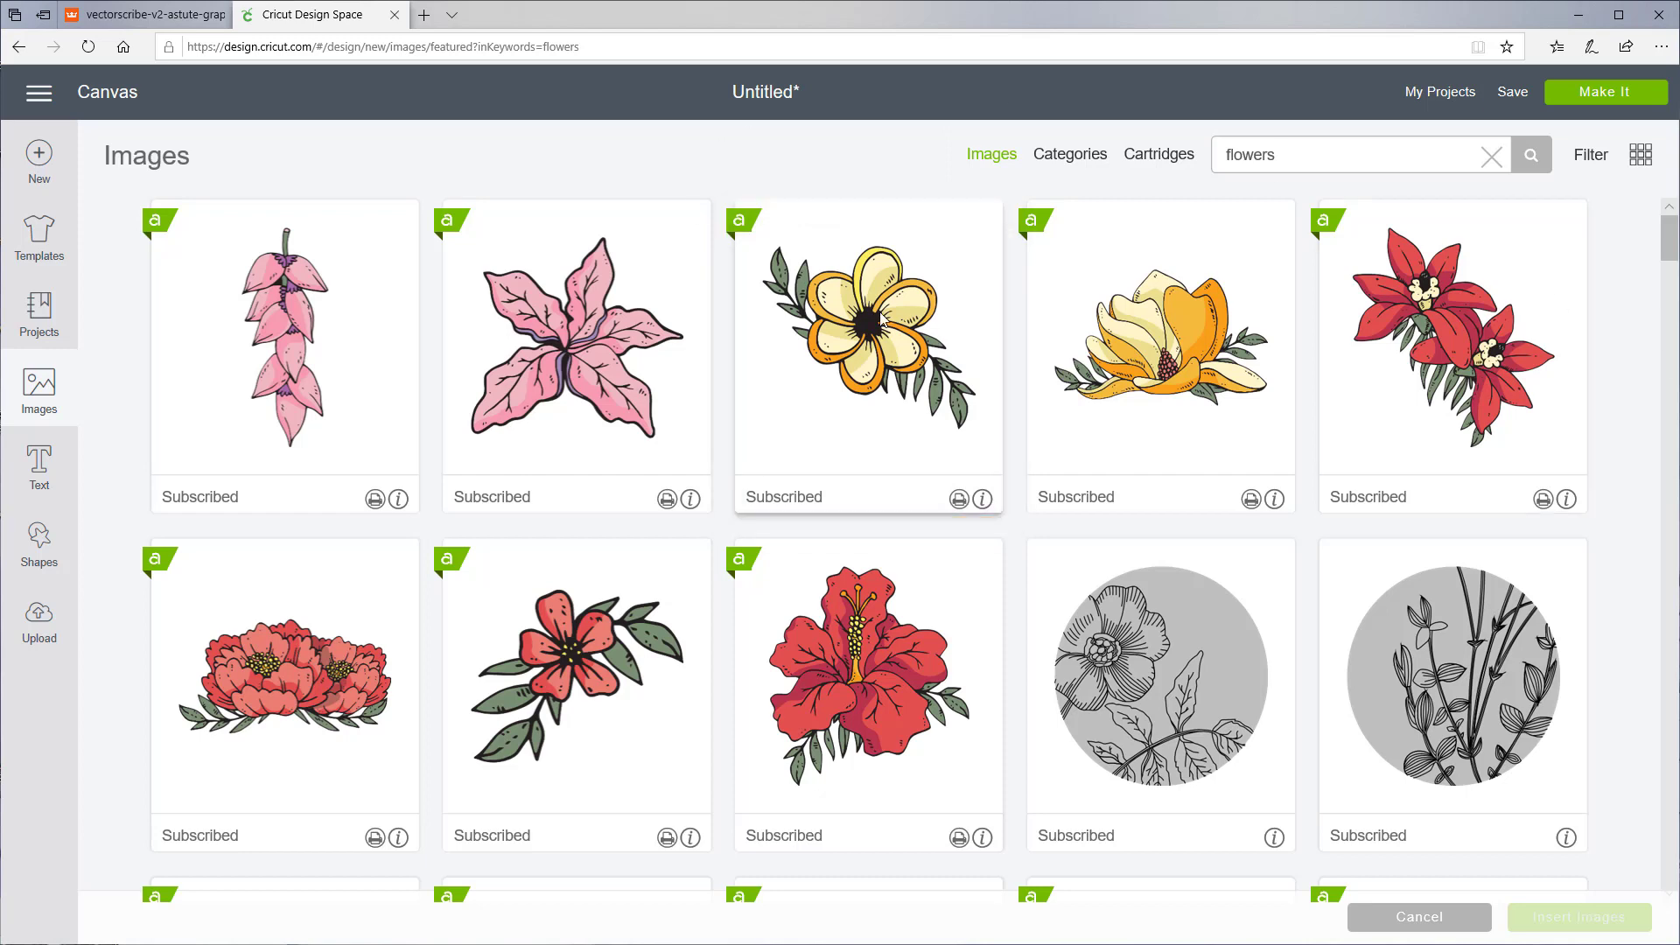
click(744, 279)
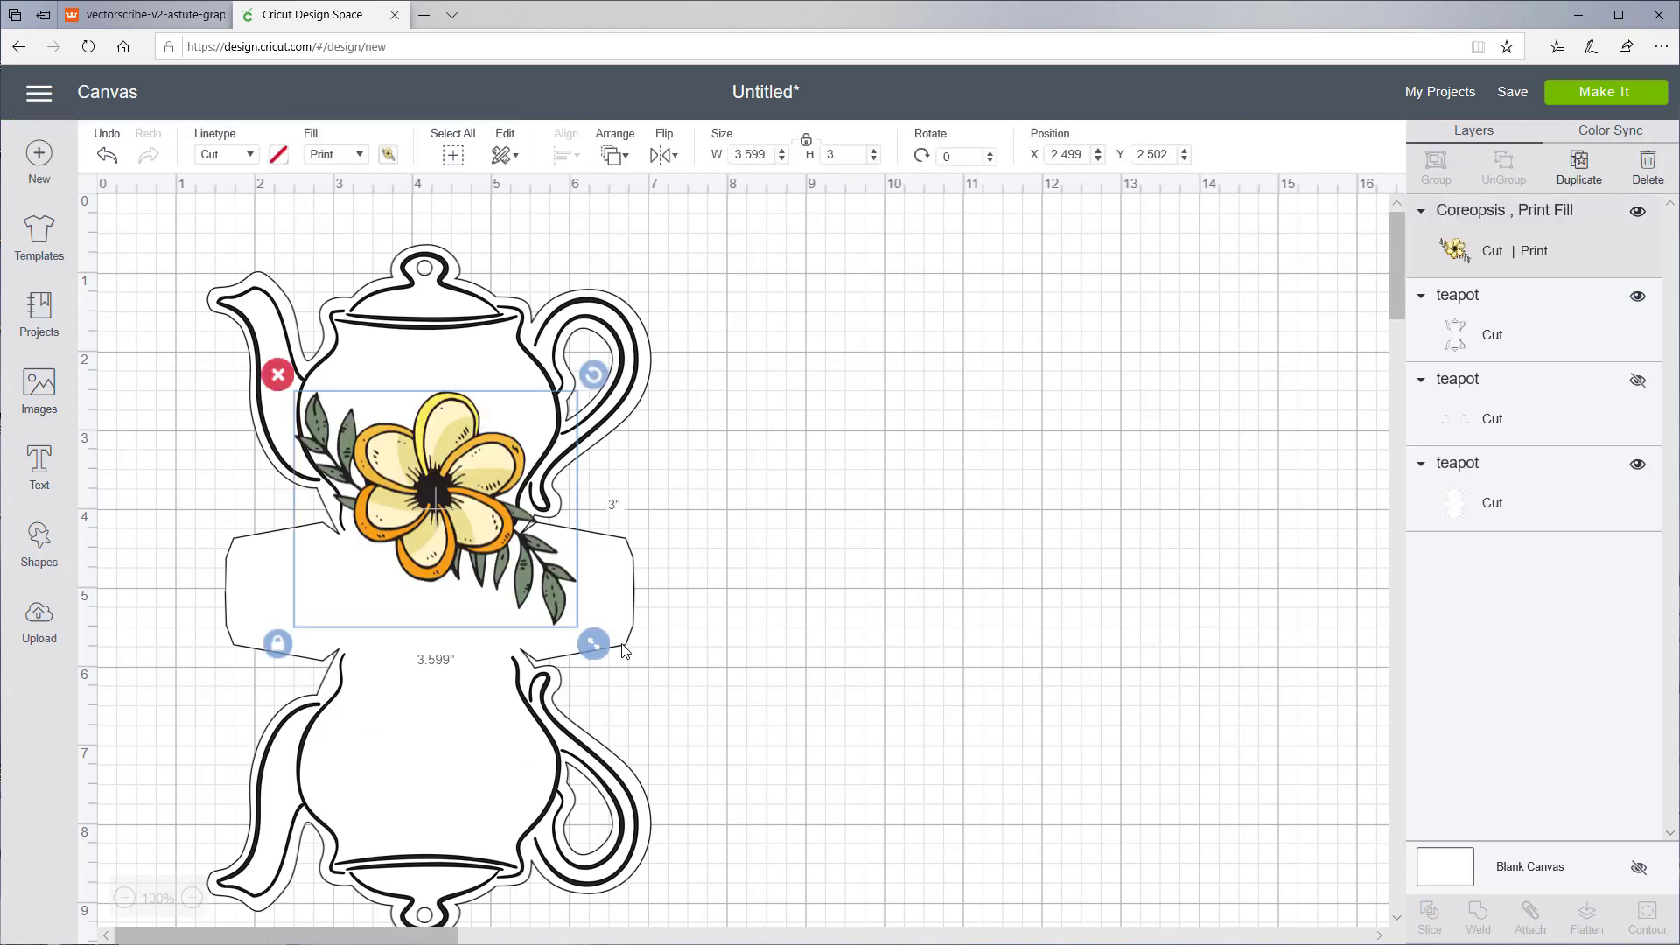
Shrink the flower to about 1.779 × 1.483 and place it on the upper teapot body.
drag(595, 643, 473, 542)
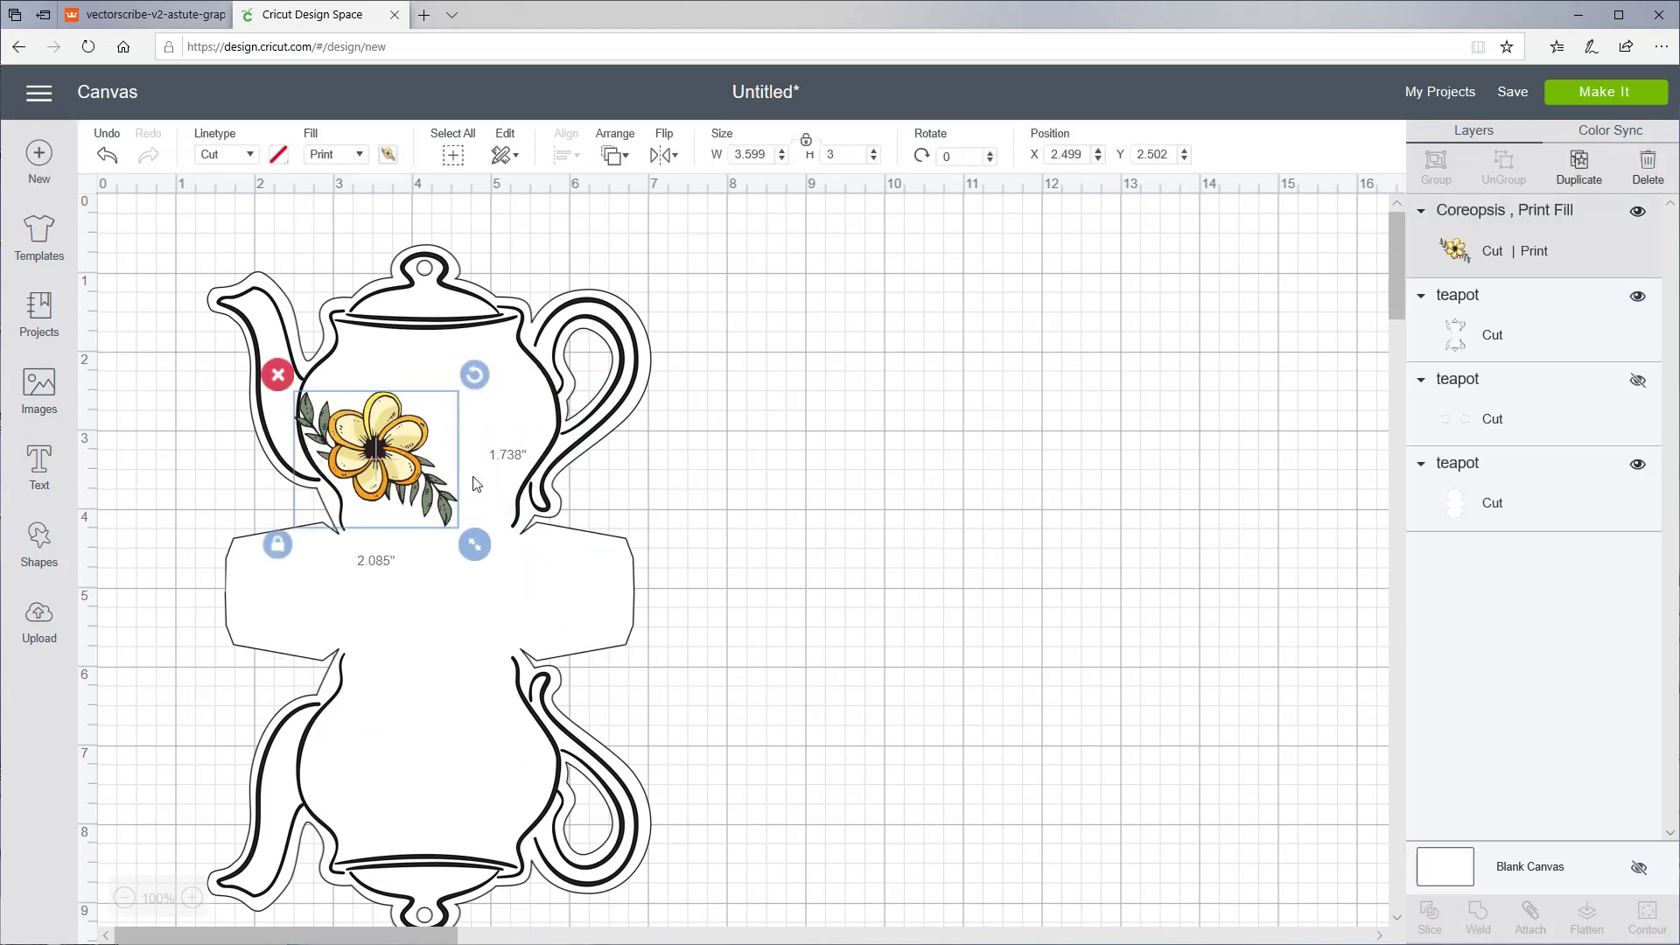
drag(396, 448, 473, 392)
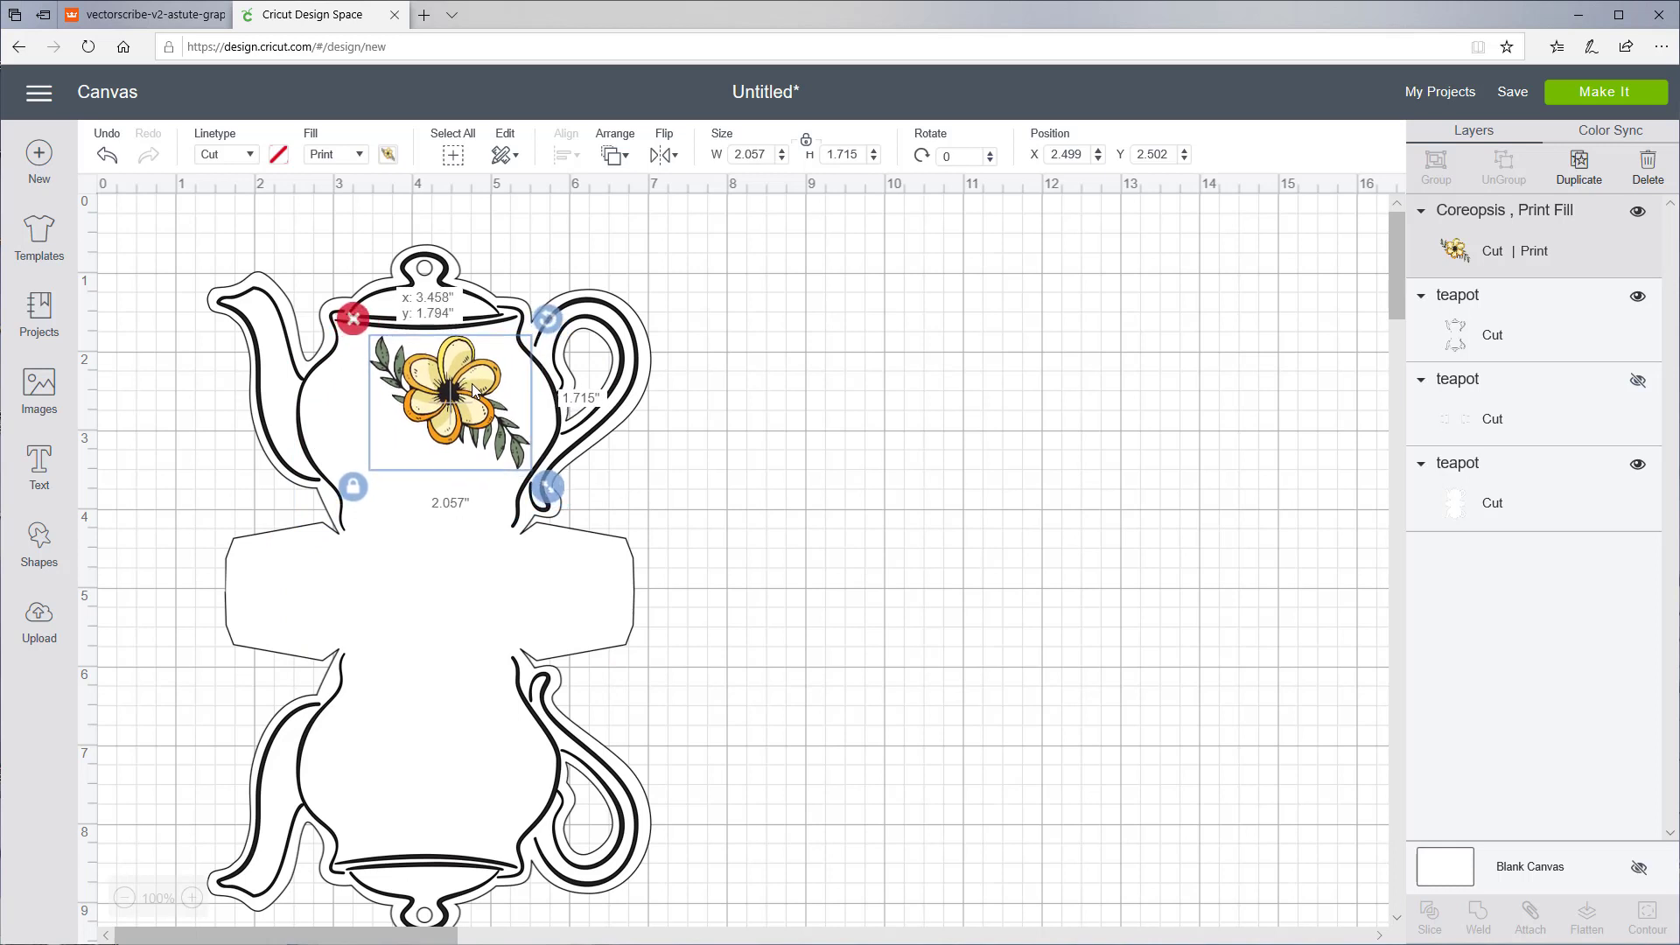
drag(547, 487, 525, 464)
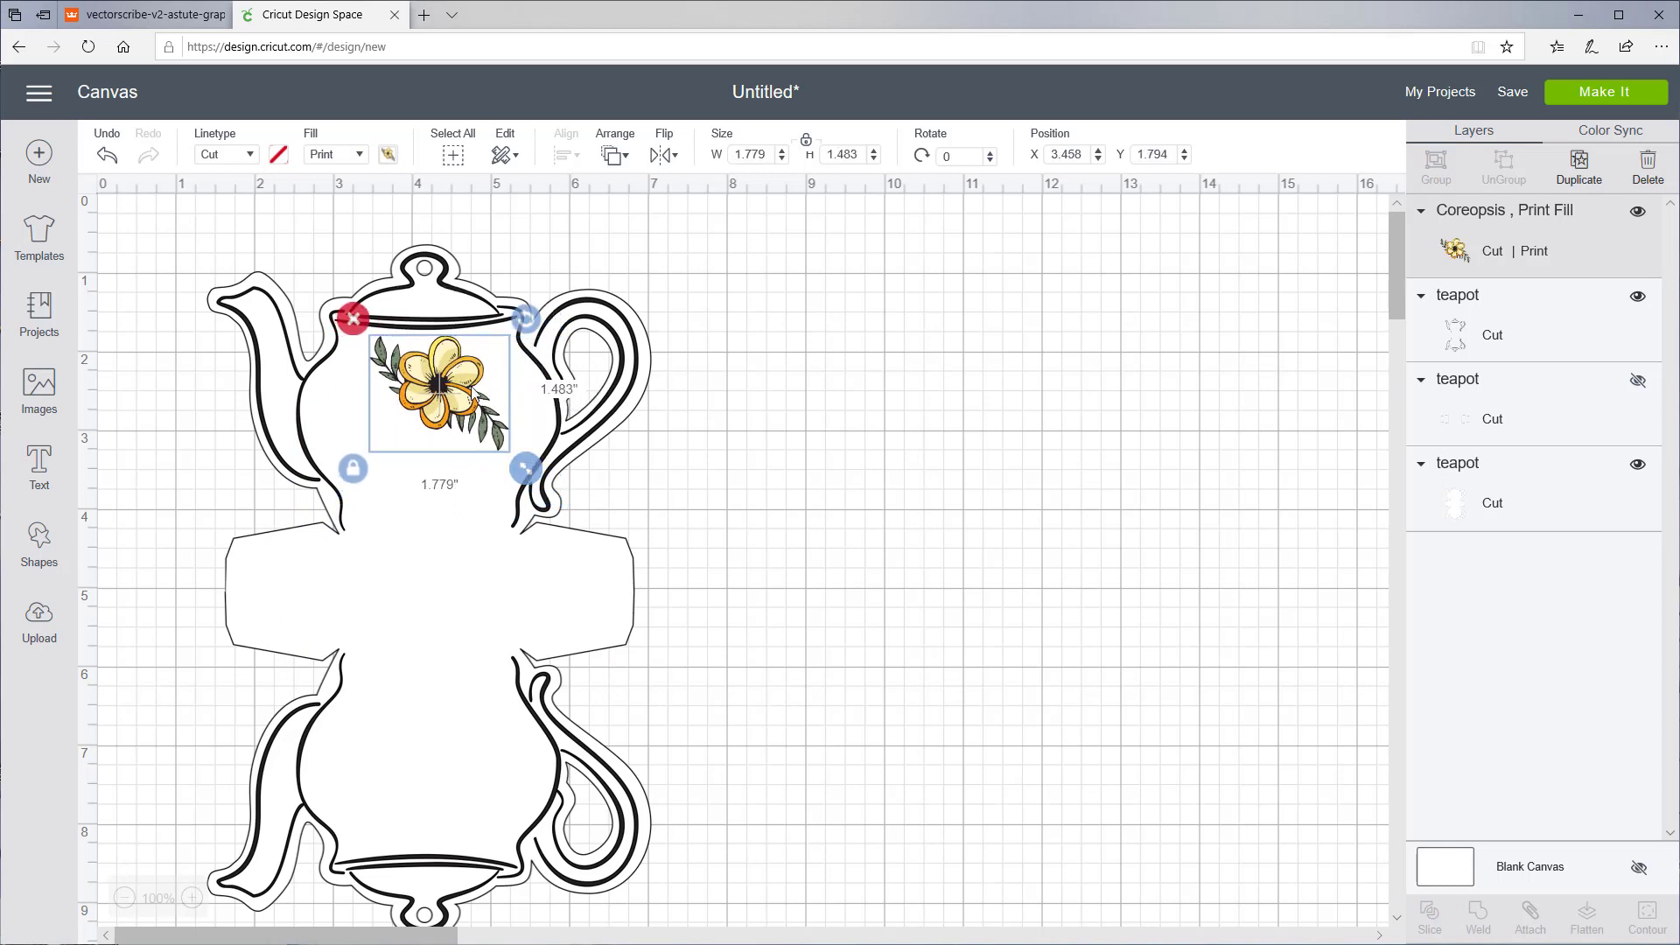
drag(469, 384, 491, 390)
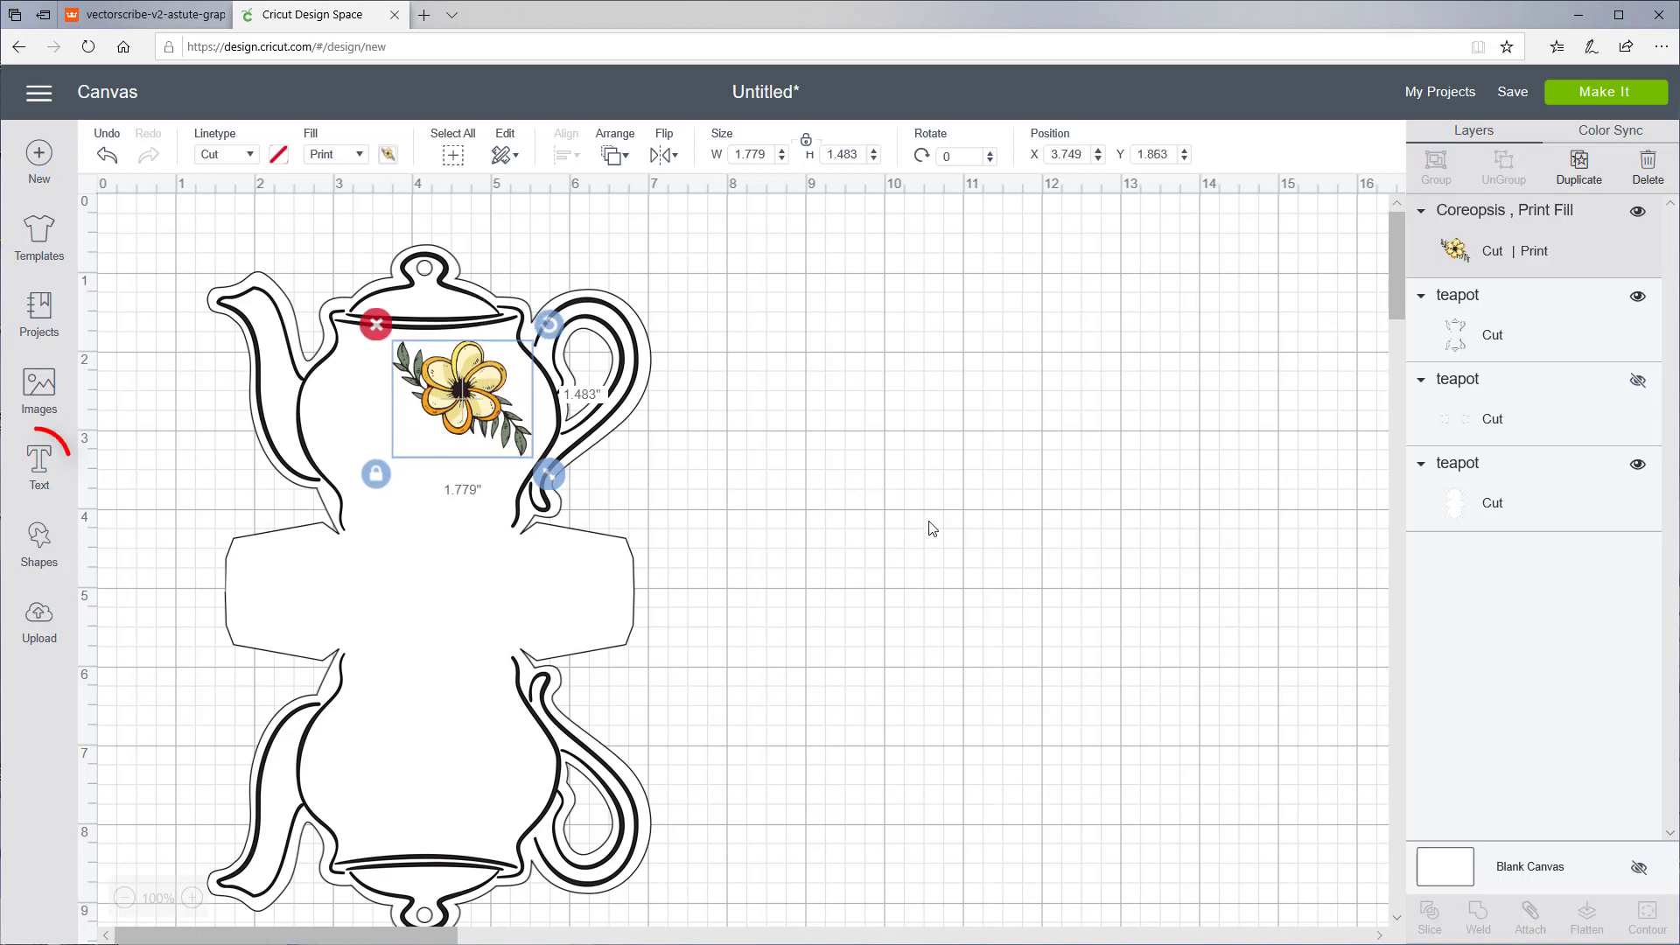
Add a 'Party!' text box set in the AdageScriptJF font.
click(598, 482)
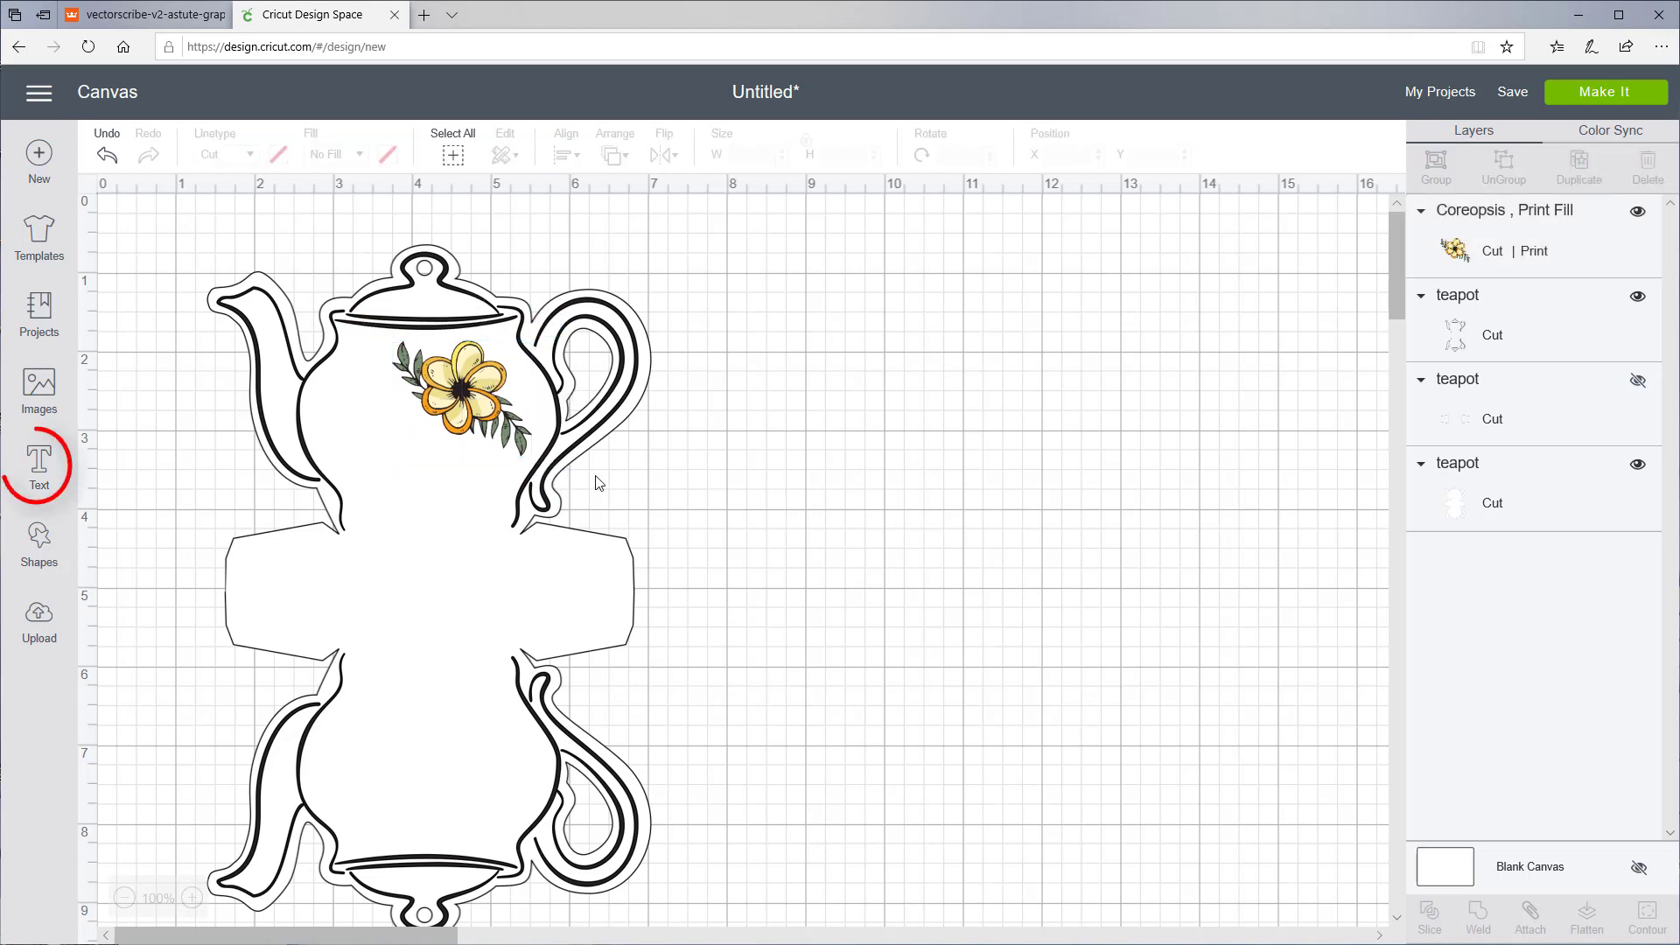
click(39, 461)
text(P)
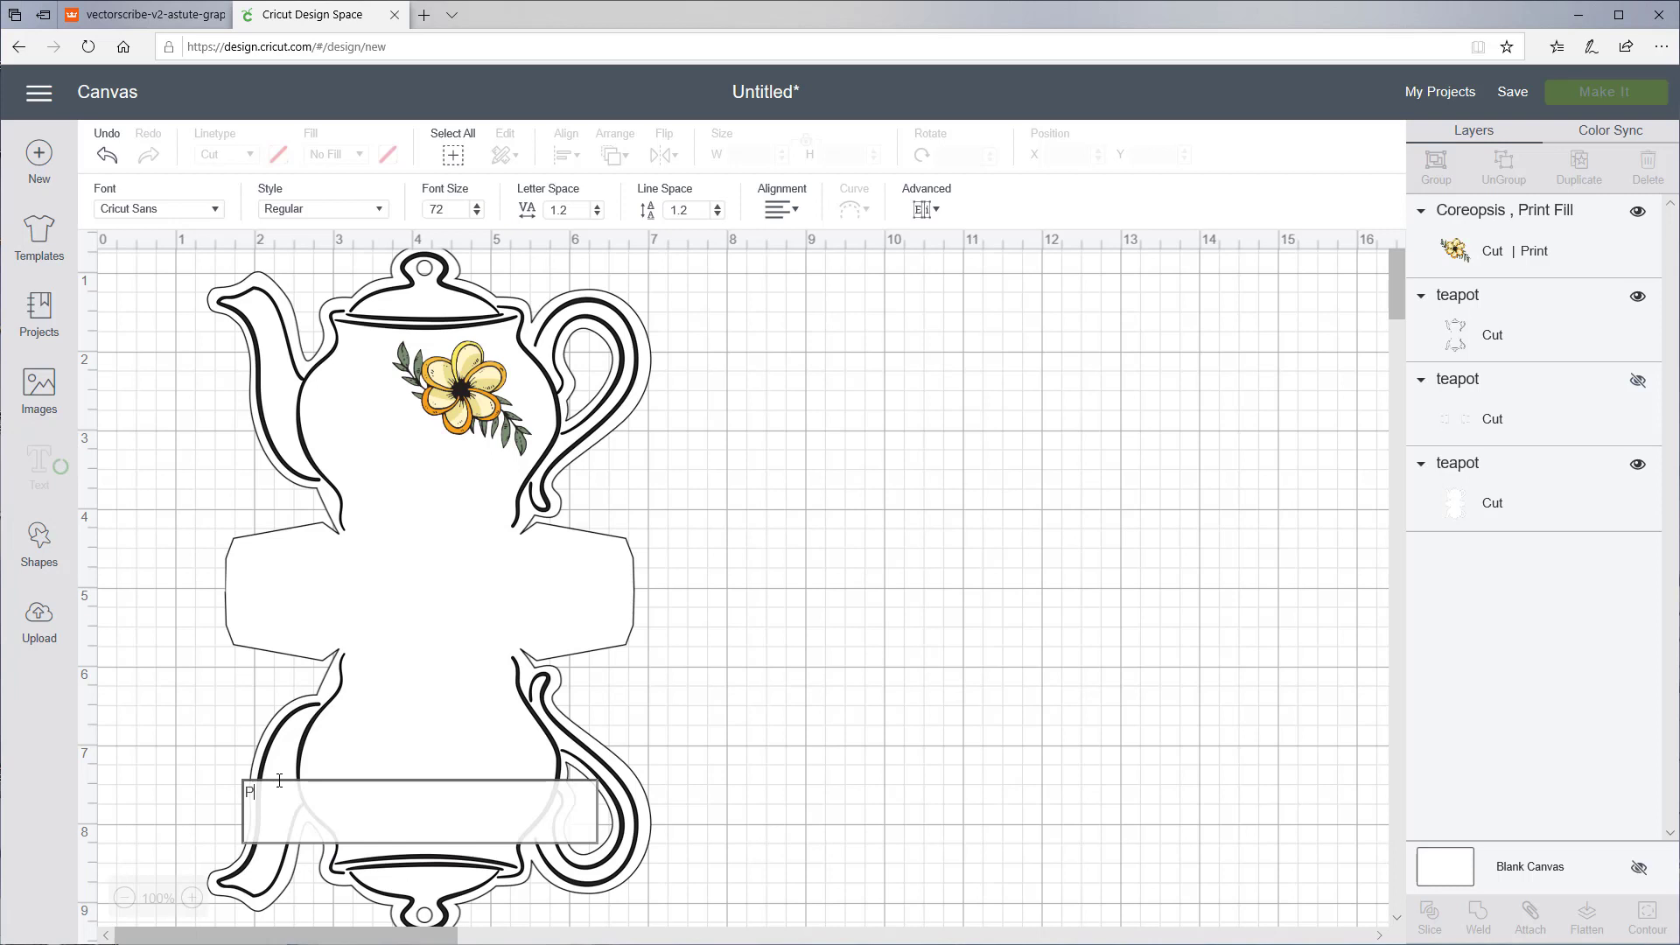
text(arty!)
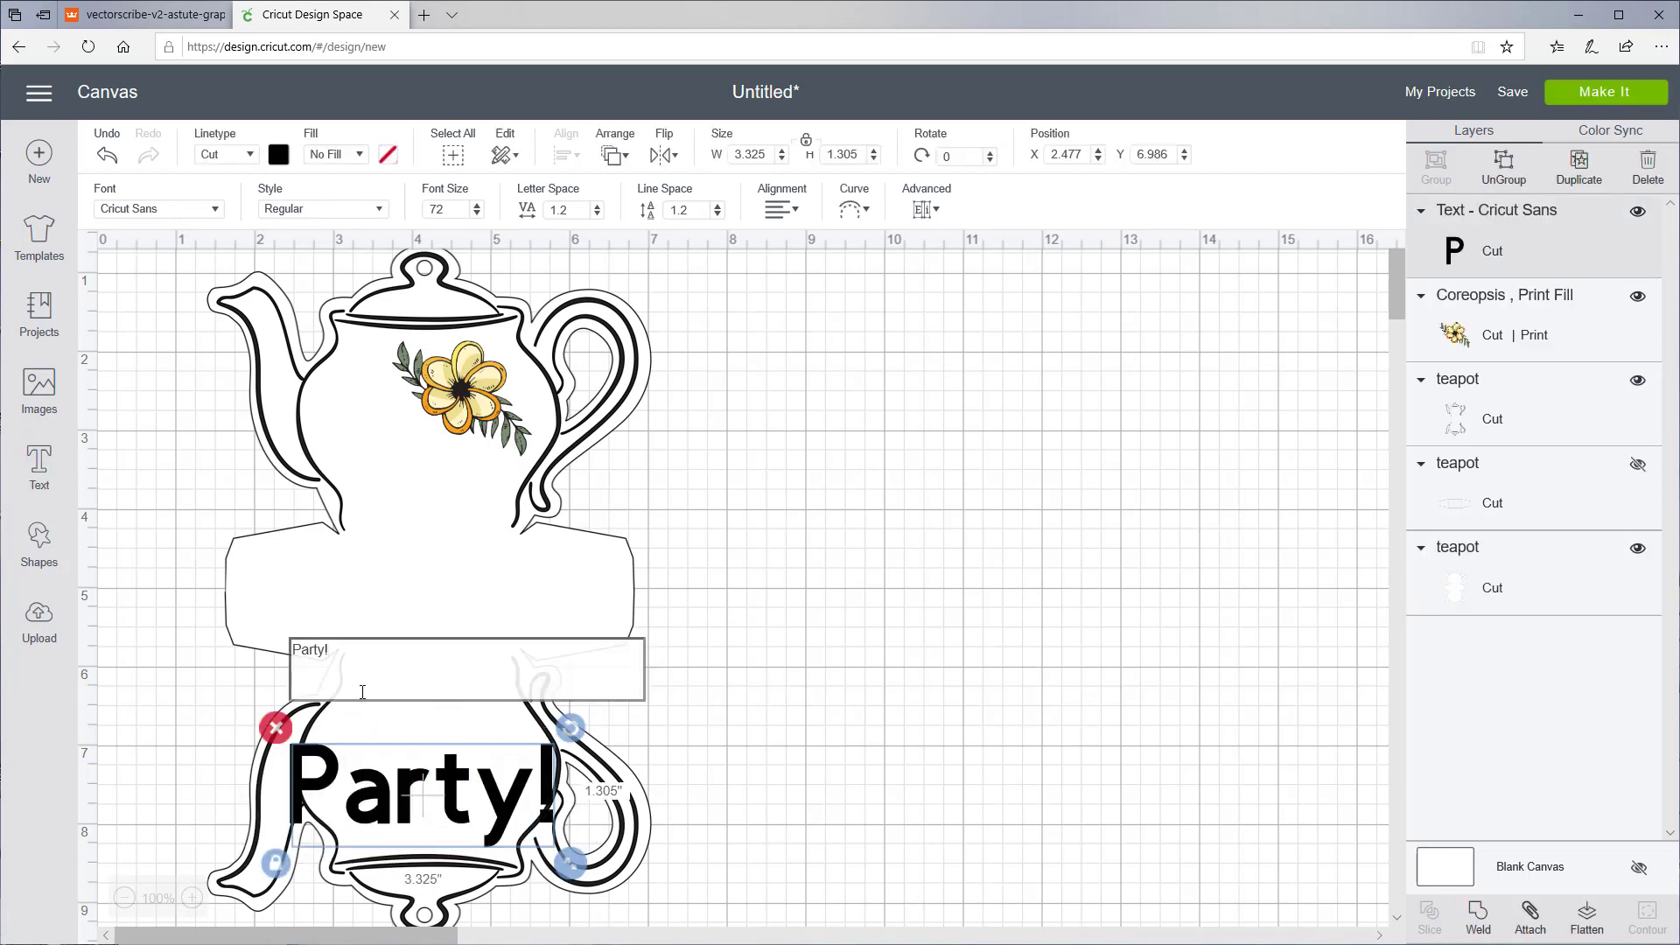
key(ctrl+a)
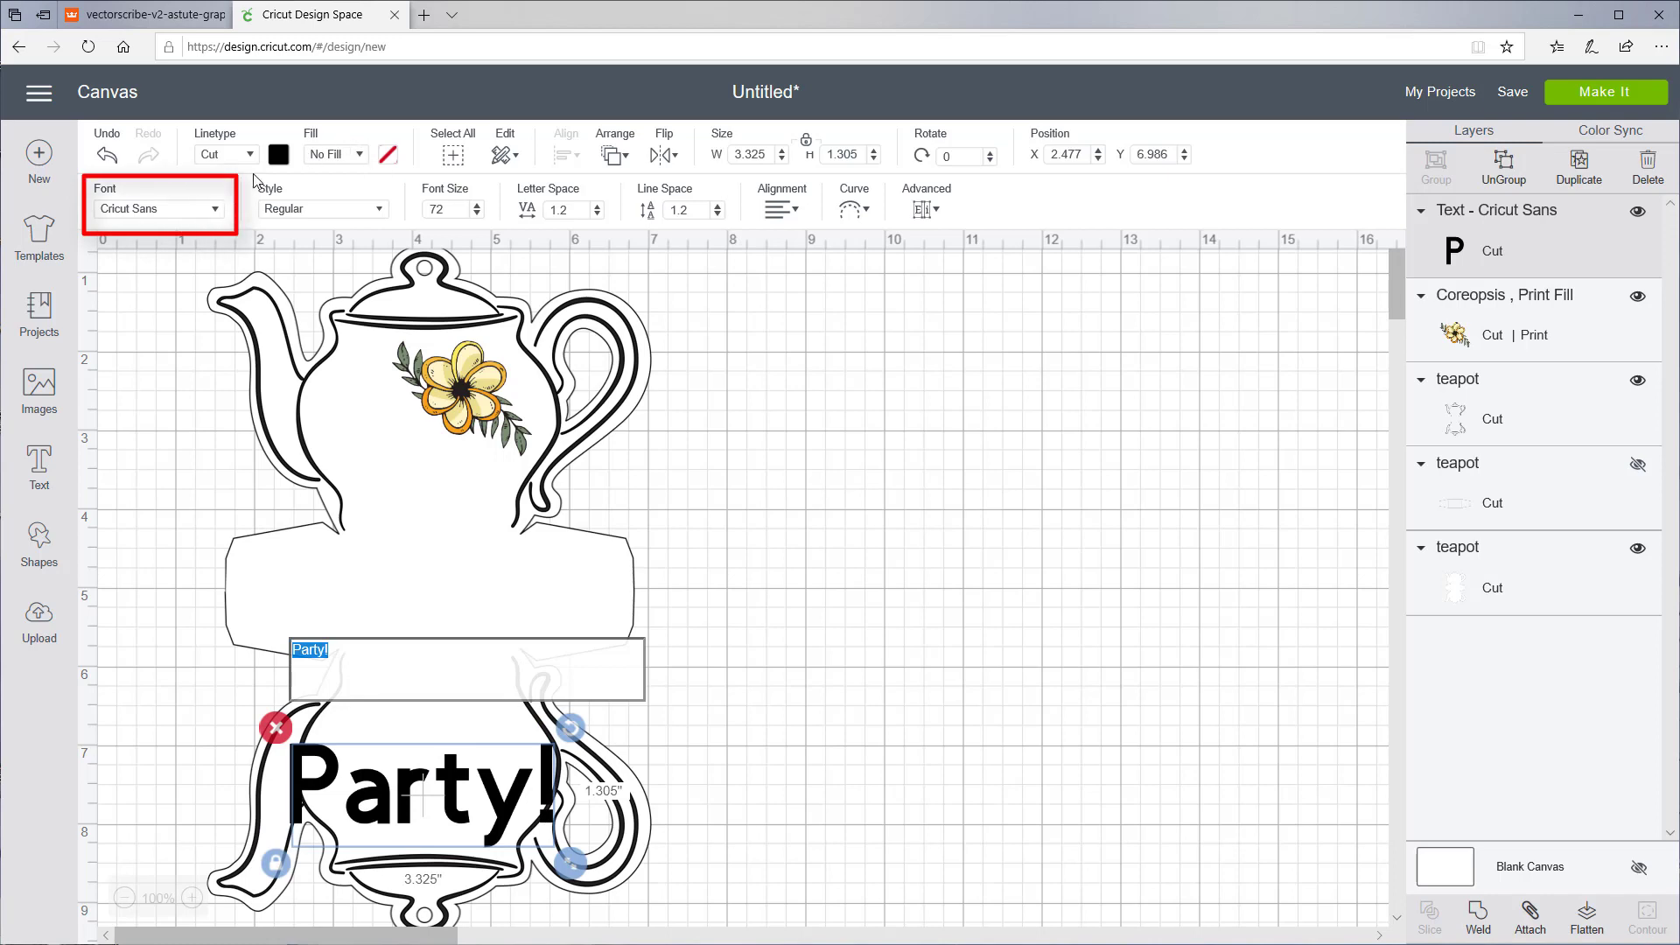
click(216, 210)
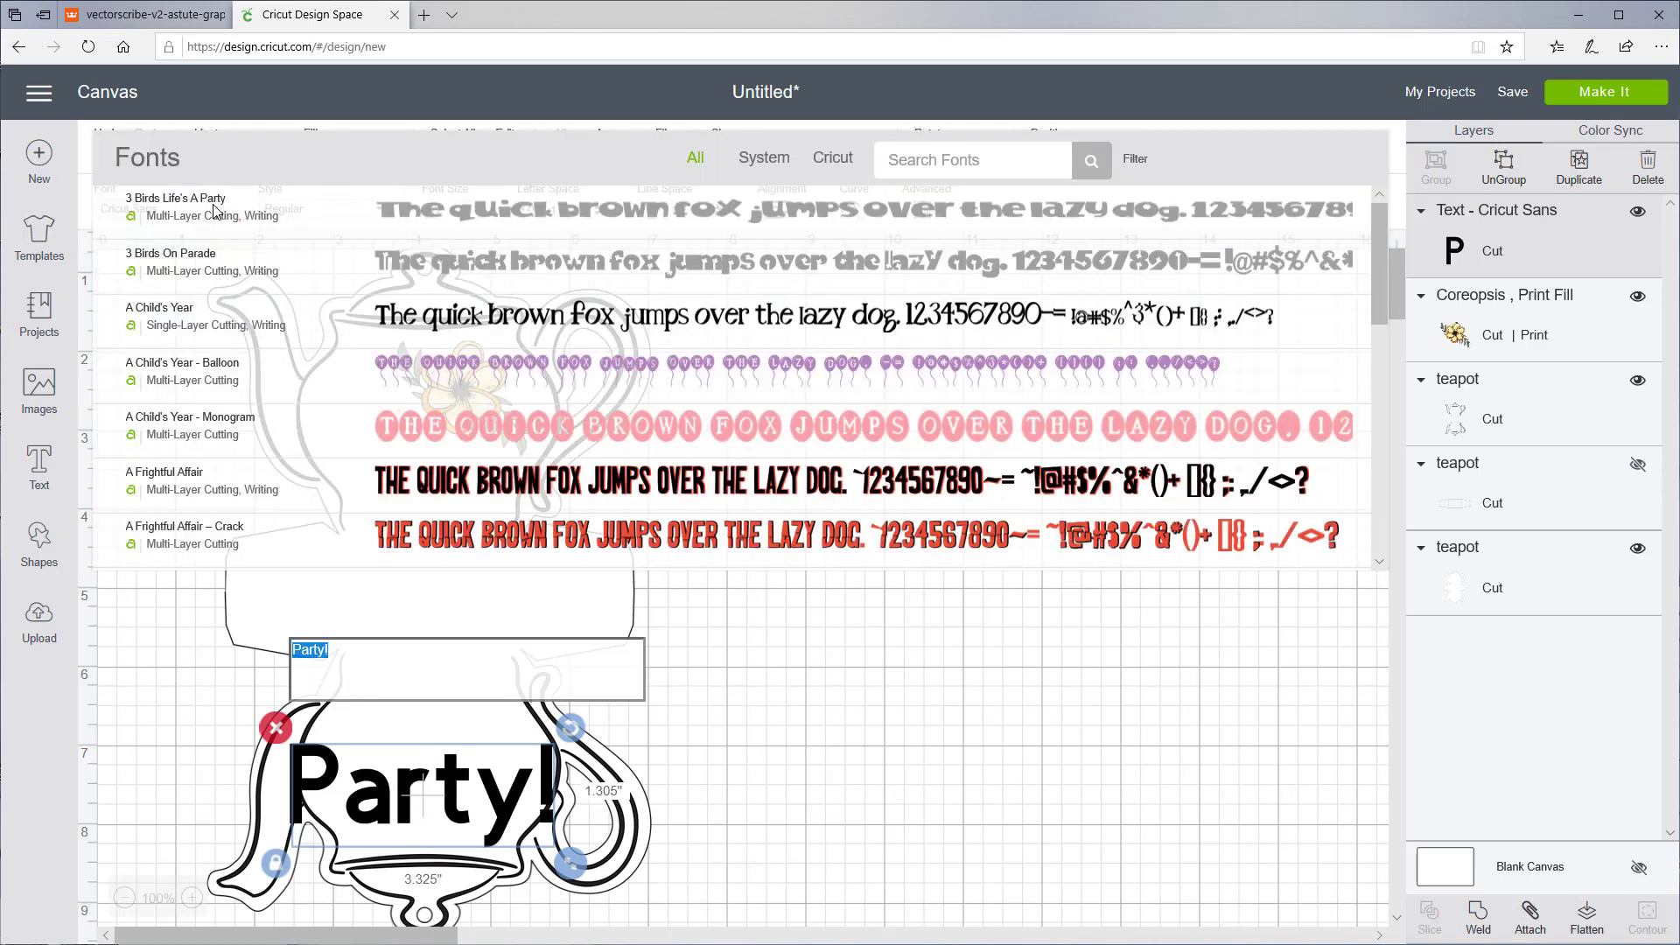
scroll(421, 302, down, 4)
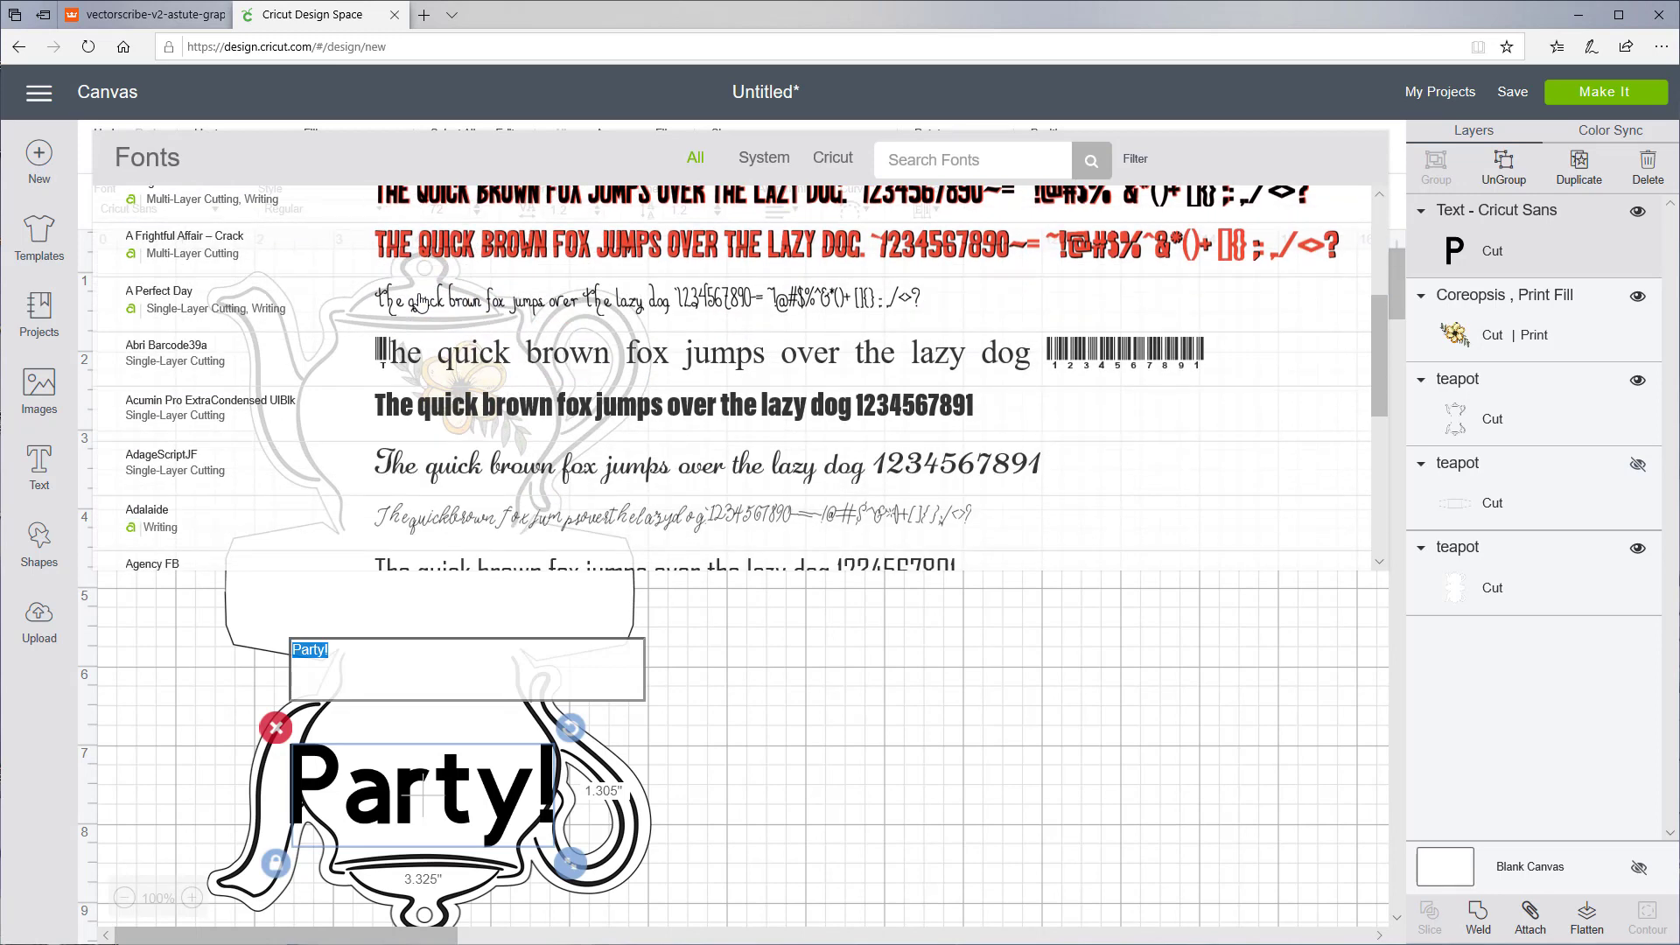
click(411, 472)
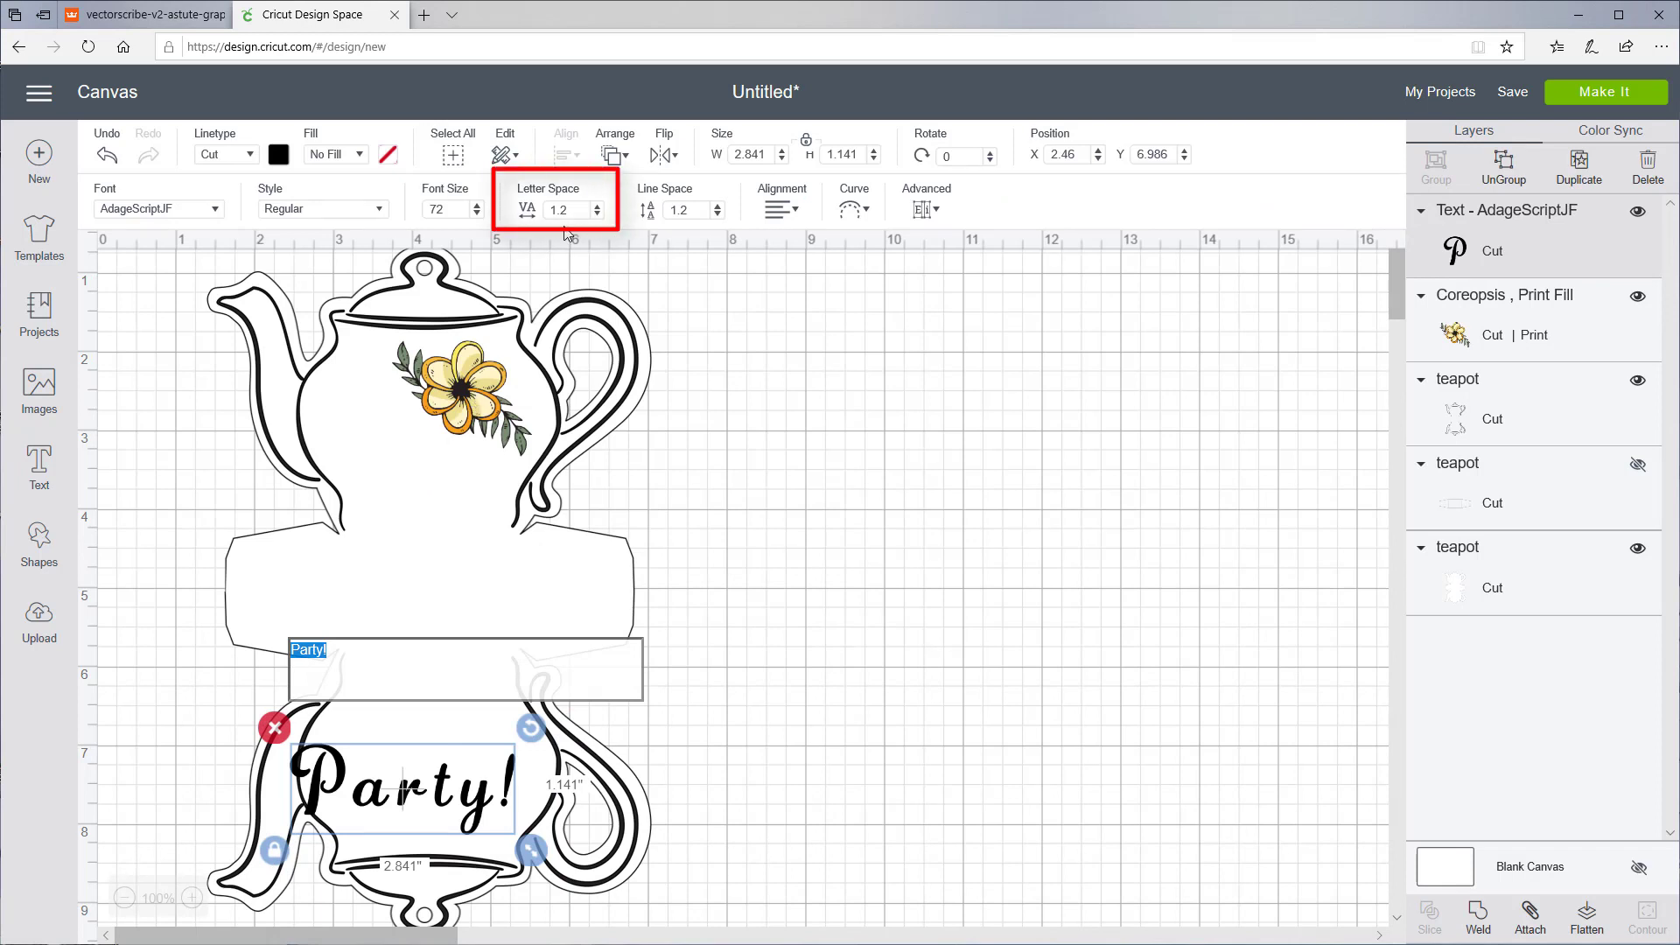
Reduce the letter spacing of Party! from 1.2 to -0.3.
click(598, 216)
click(597, 216)
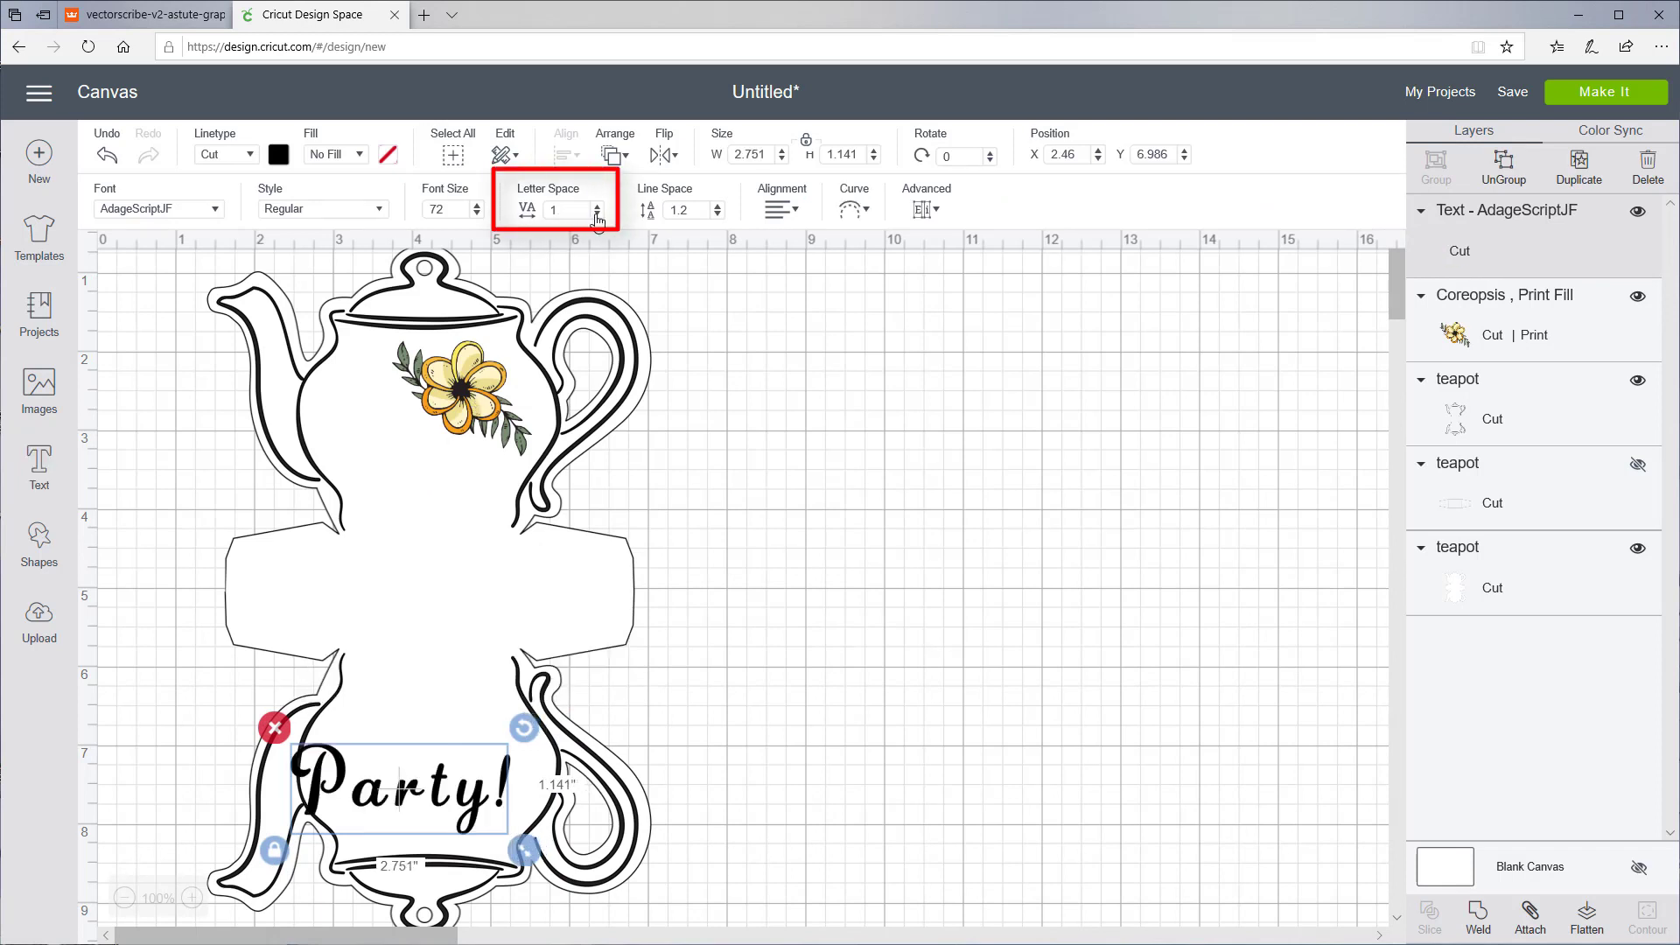
click(597, 216)
click(598, 216)
click(598, 216)
click(598, 216)
click(598, 216)
click(598, 216)
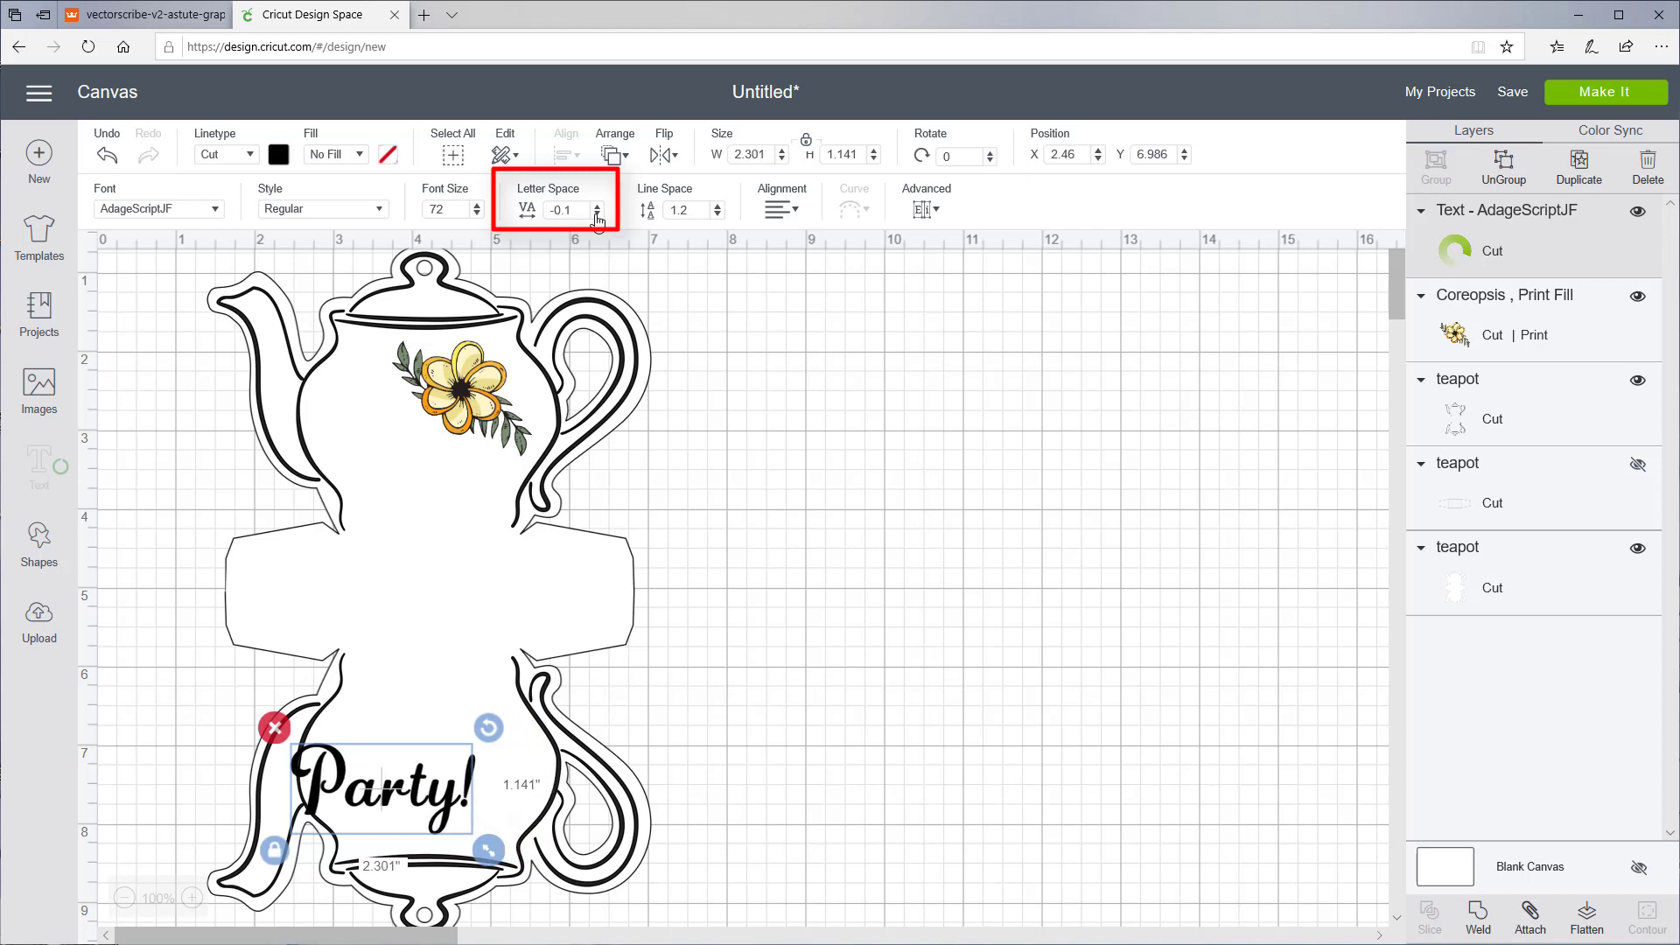
click(597, 216)
click(598, 216)
click(597, 216)
click(598, 216)
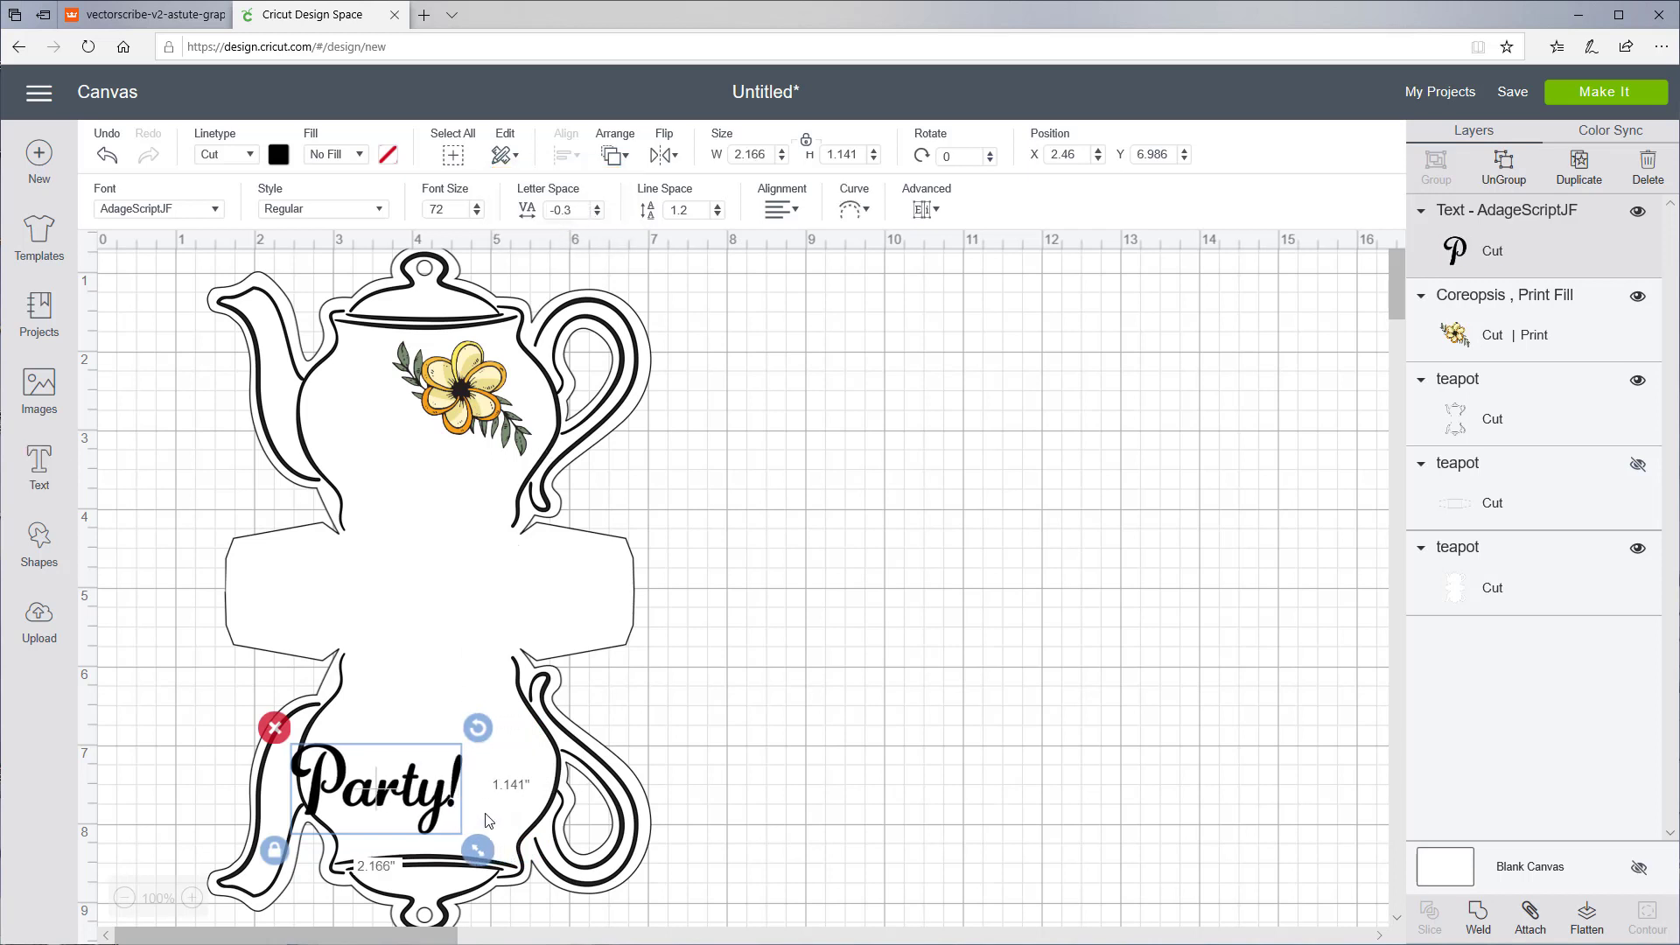
Shrink Party! to about 1.333 × 0.702 and place it beneath the flower.
drag(477, 850, 448, 835)
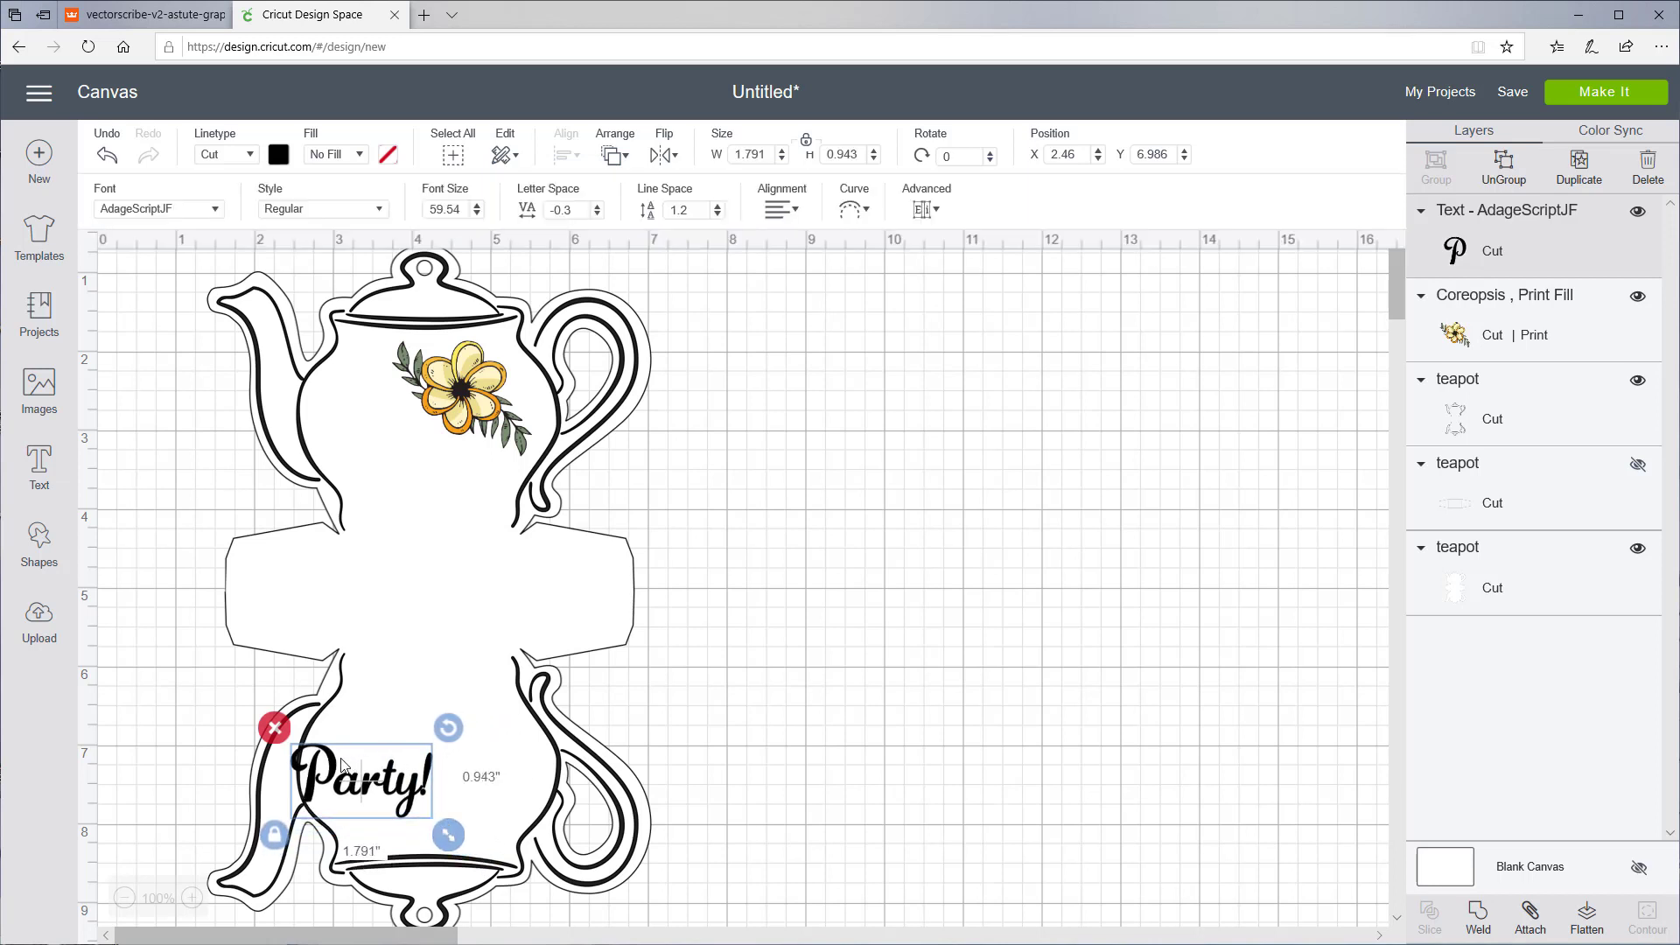
drag(343, 750, 373, 428)
drag(487, 508, 412, 464)
Tilt the flower slightly and settle it above Party!
click(687, 437)
click(484, 385)
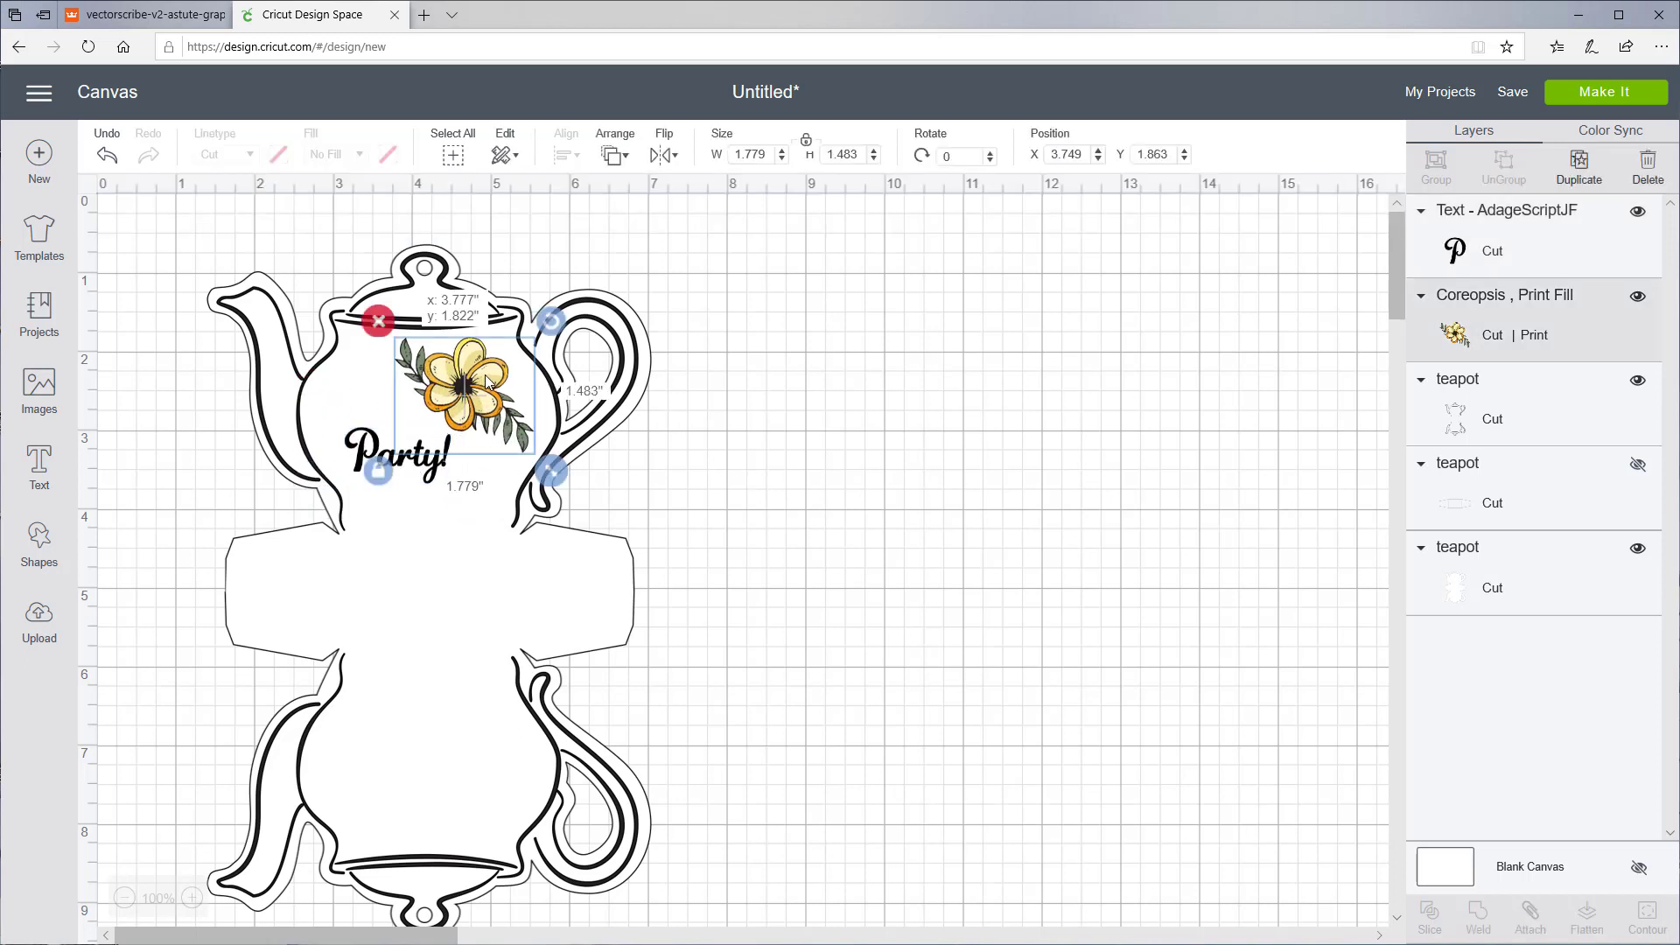
drag(551, 330, 528, 303)
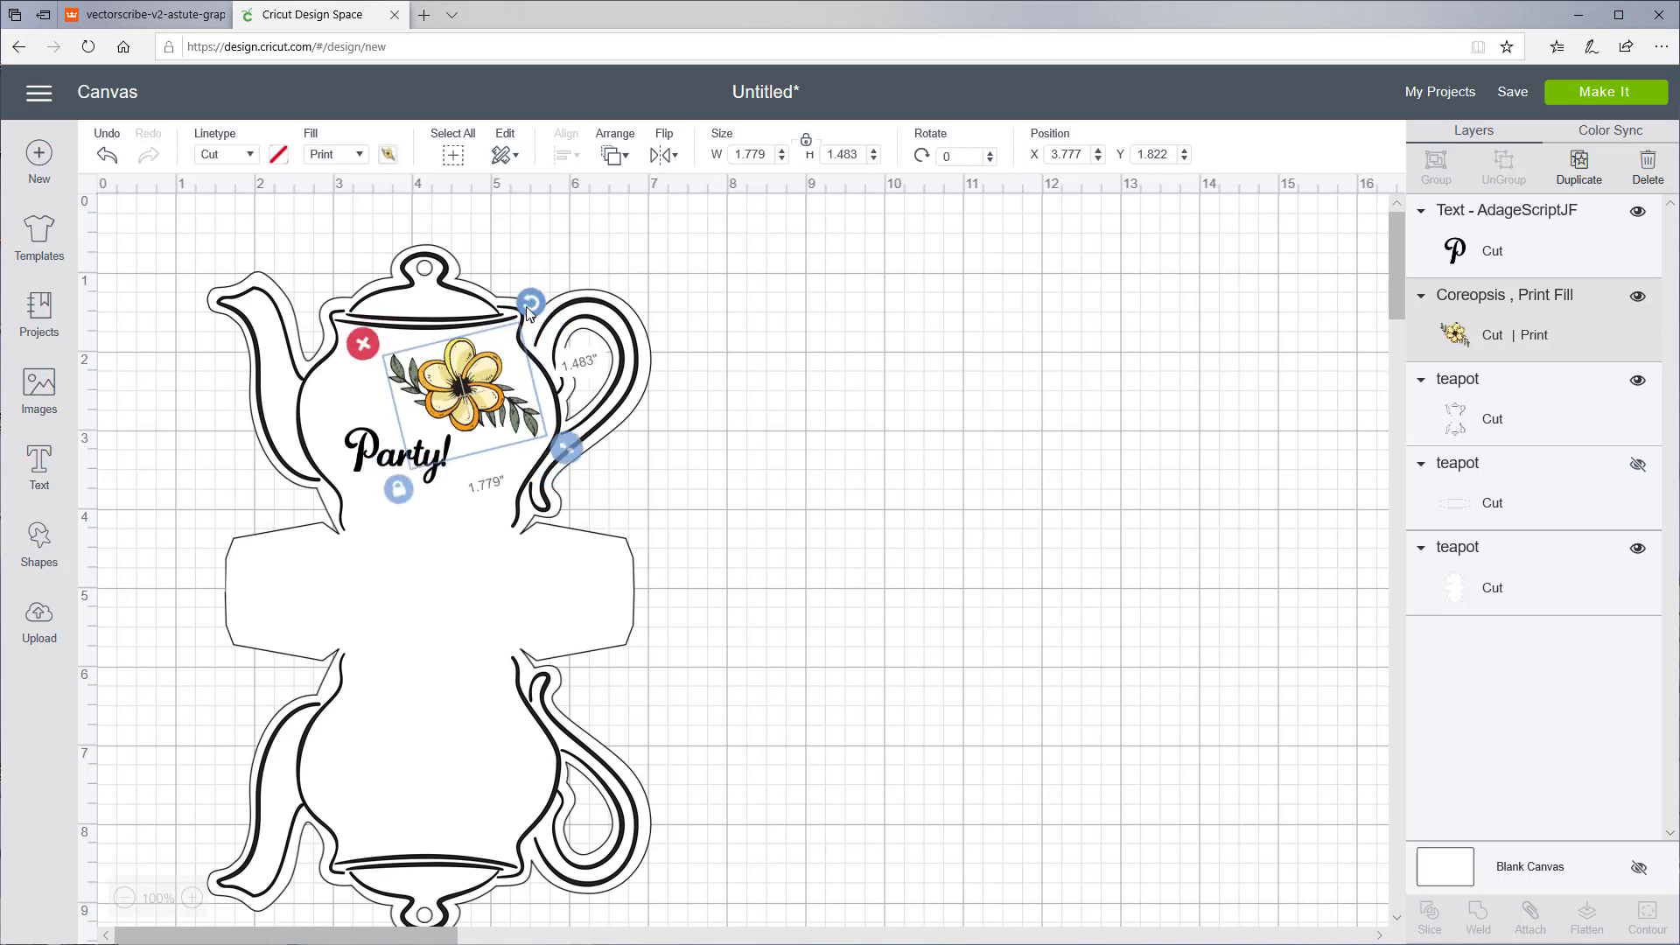
drag(473, 392, 475, 394)
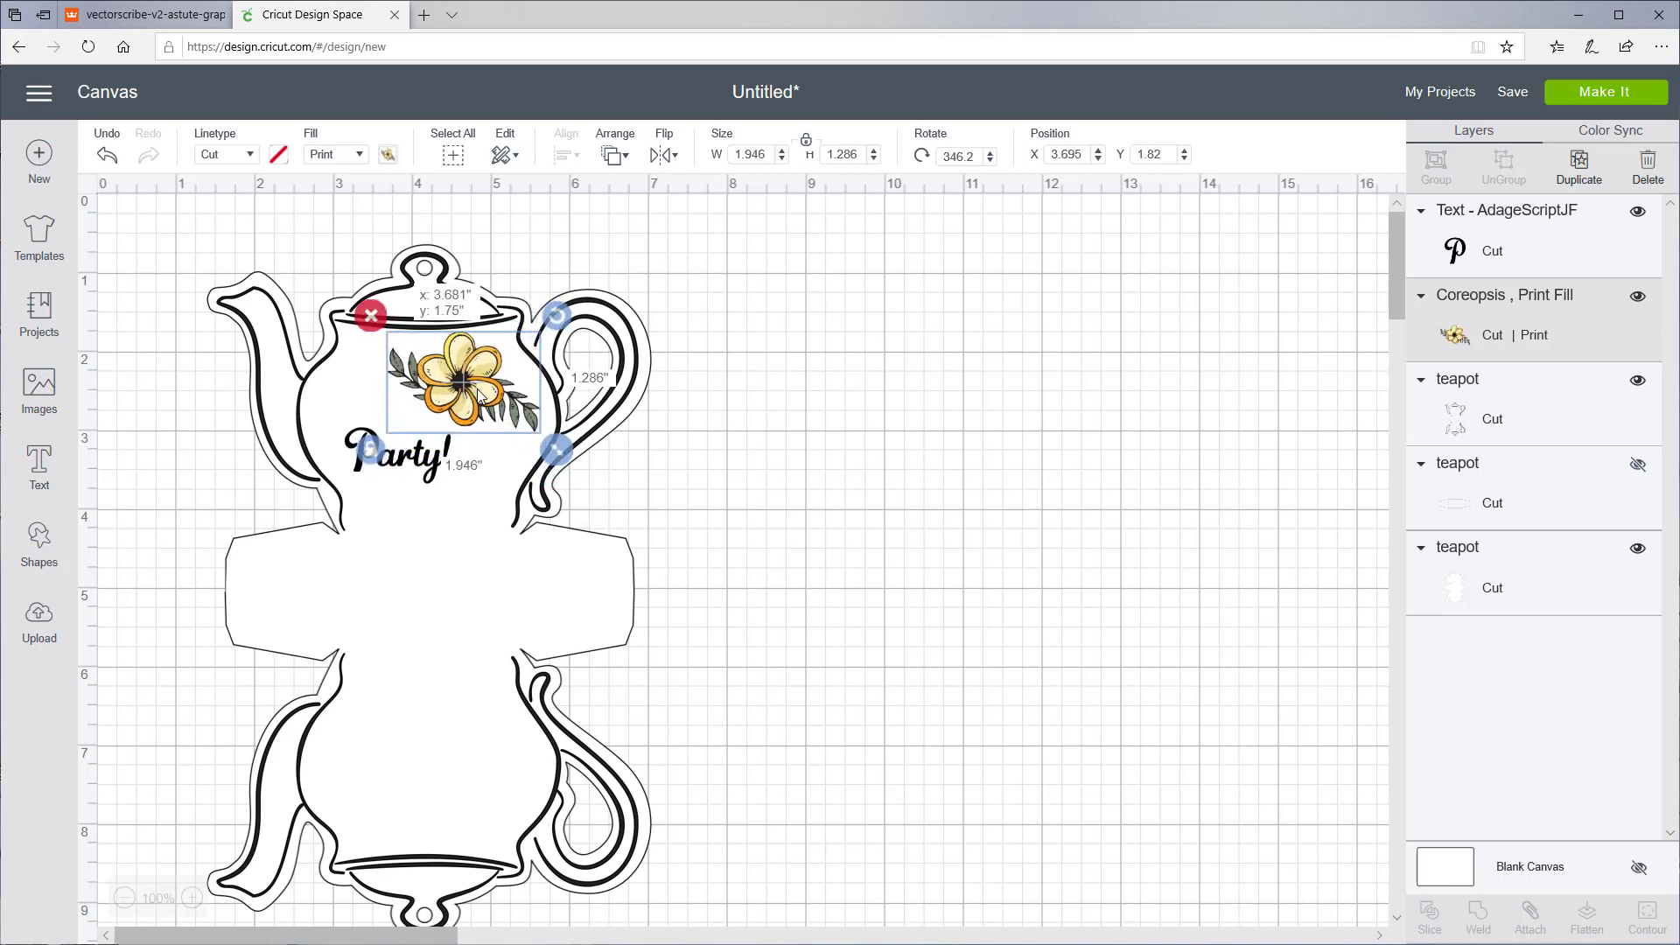
Enlarge the Party! text to 1.763 × 0.929 (font size 58.61).
click(750, 499)
click(410, 453)
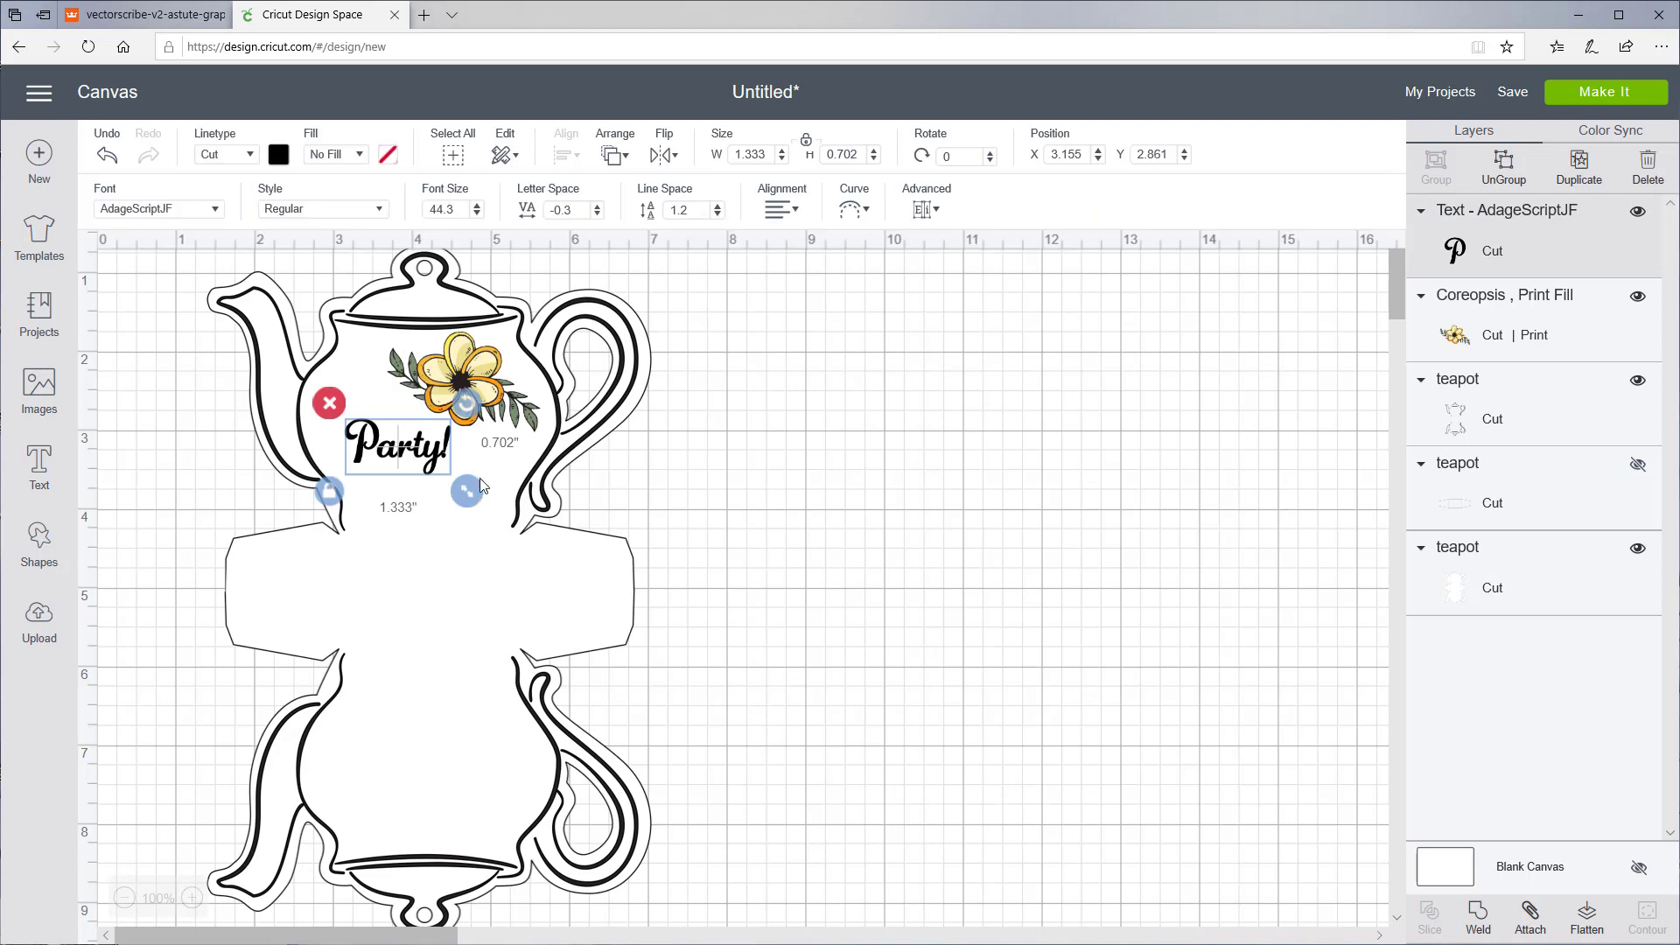
drag(467, 493, 500, 509)
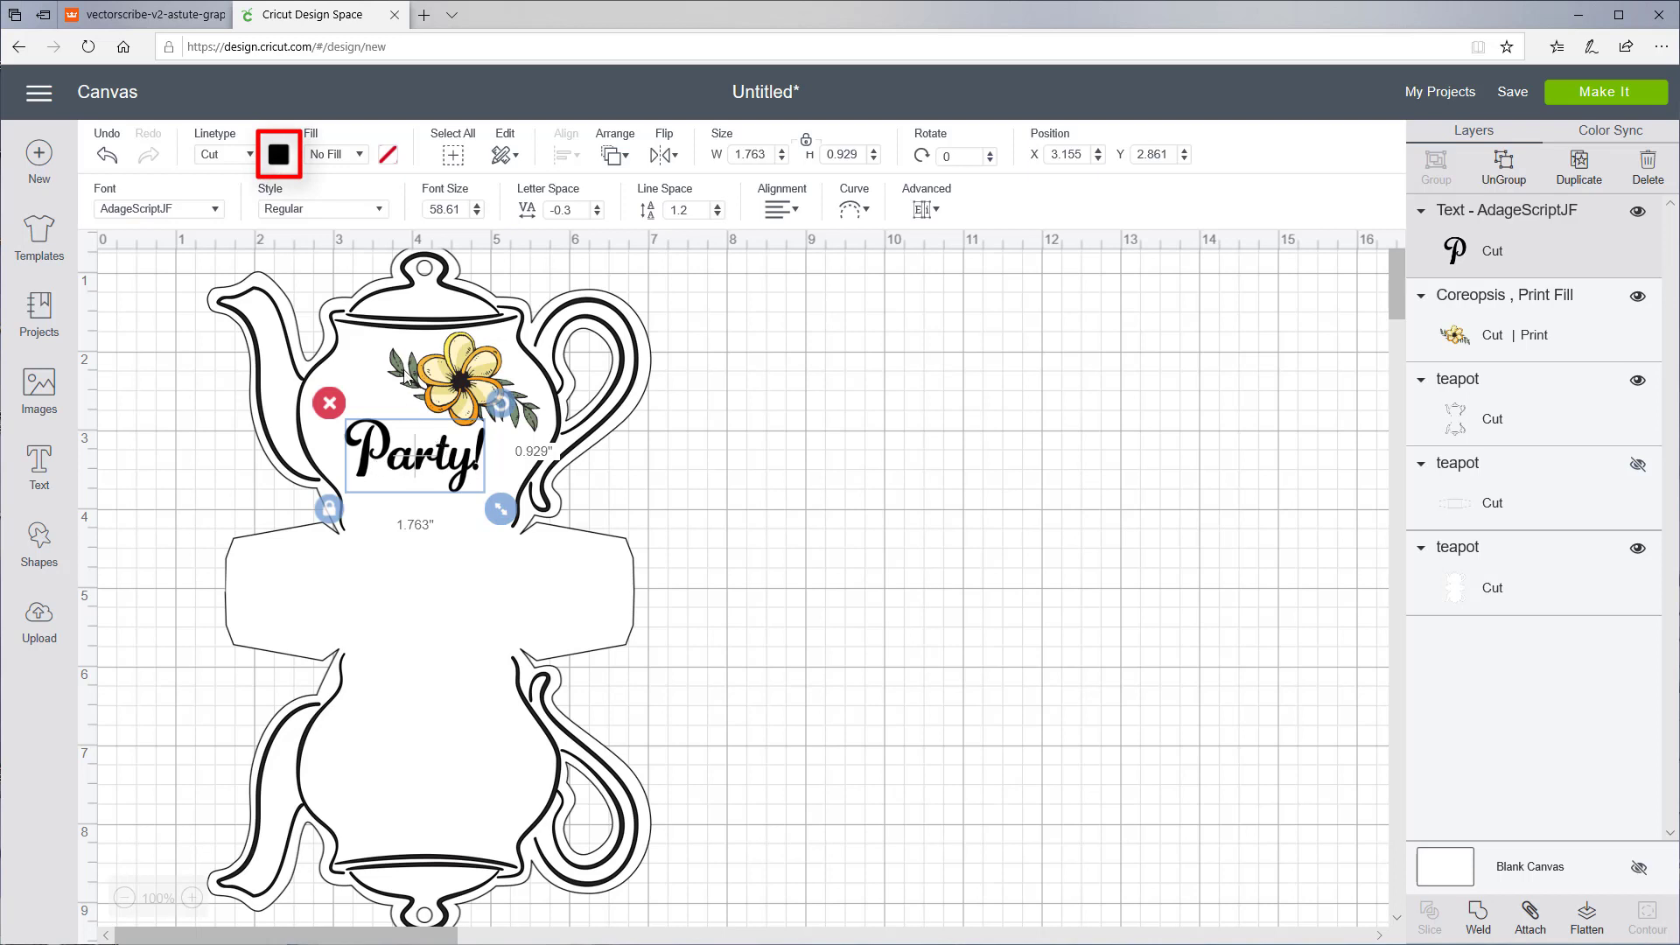
Change the Party! text colour from black to dark green from Material colors.
click(280, 155)
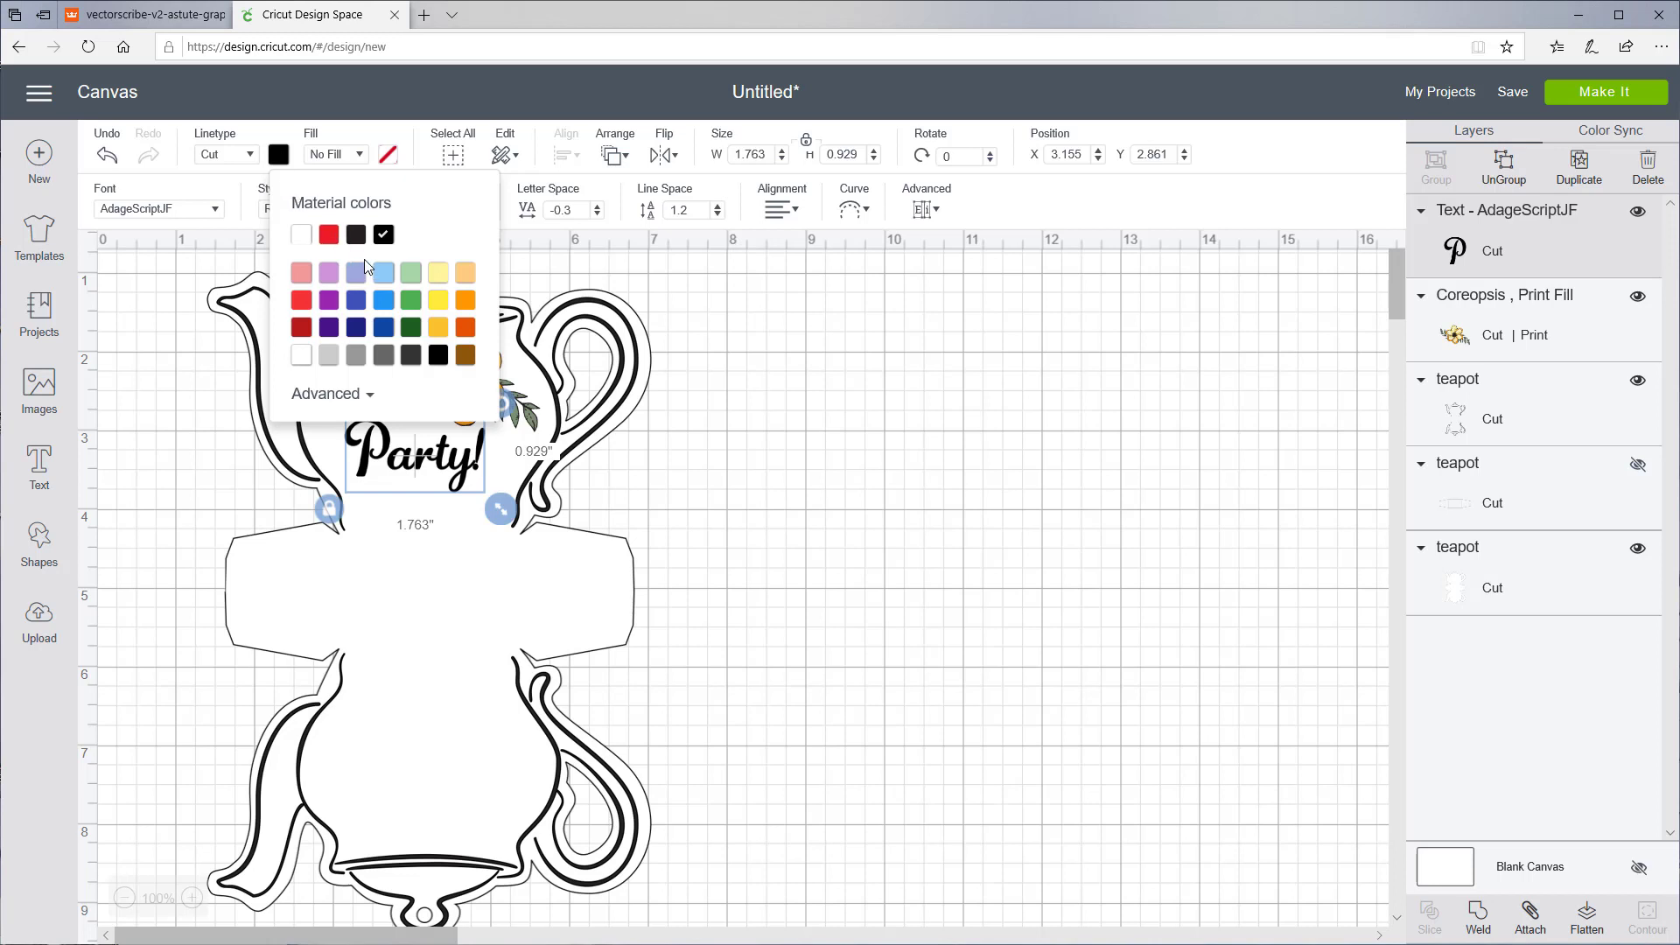
click(412, 329)
click(681, 311)
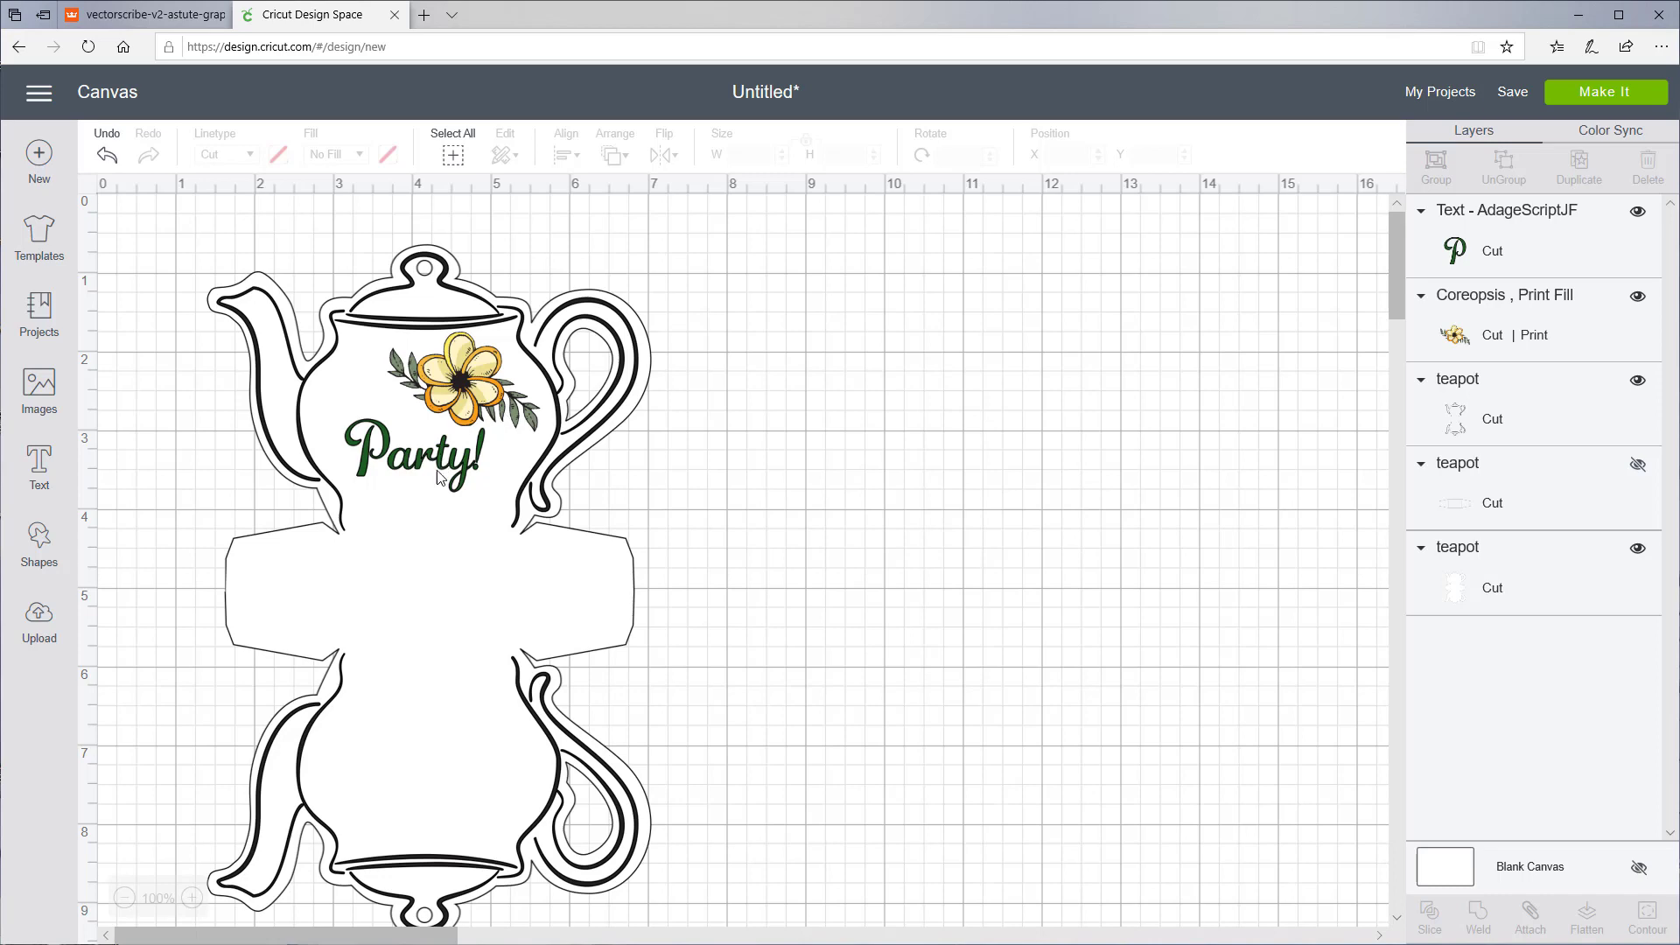
Group the flower and the Party! text together.
shift+click(387, 437)
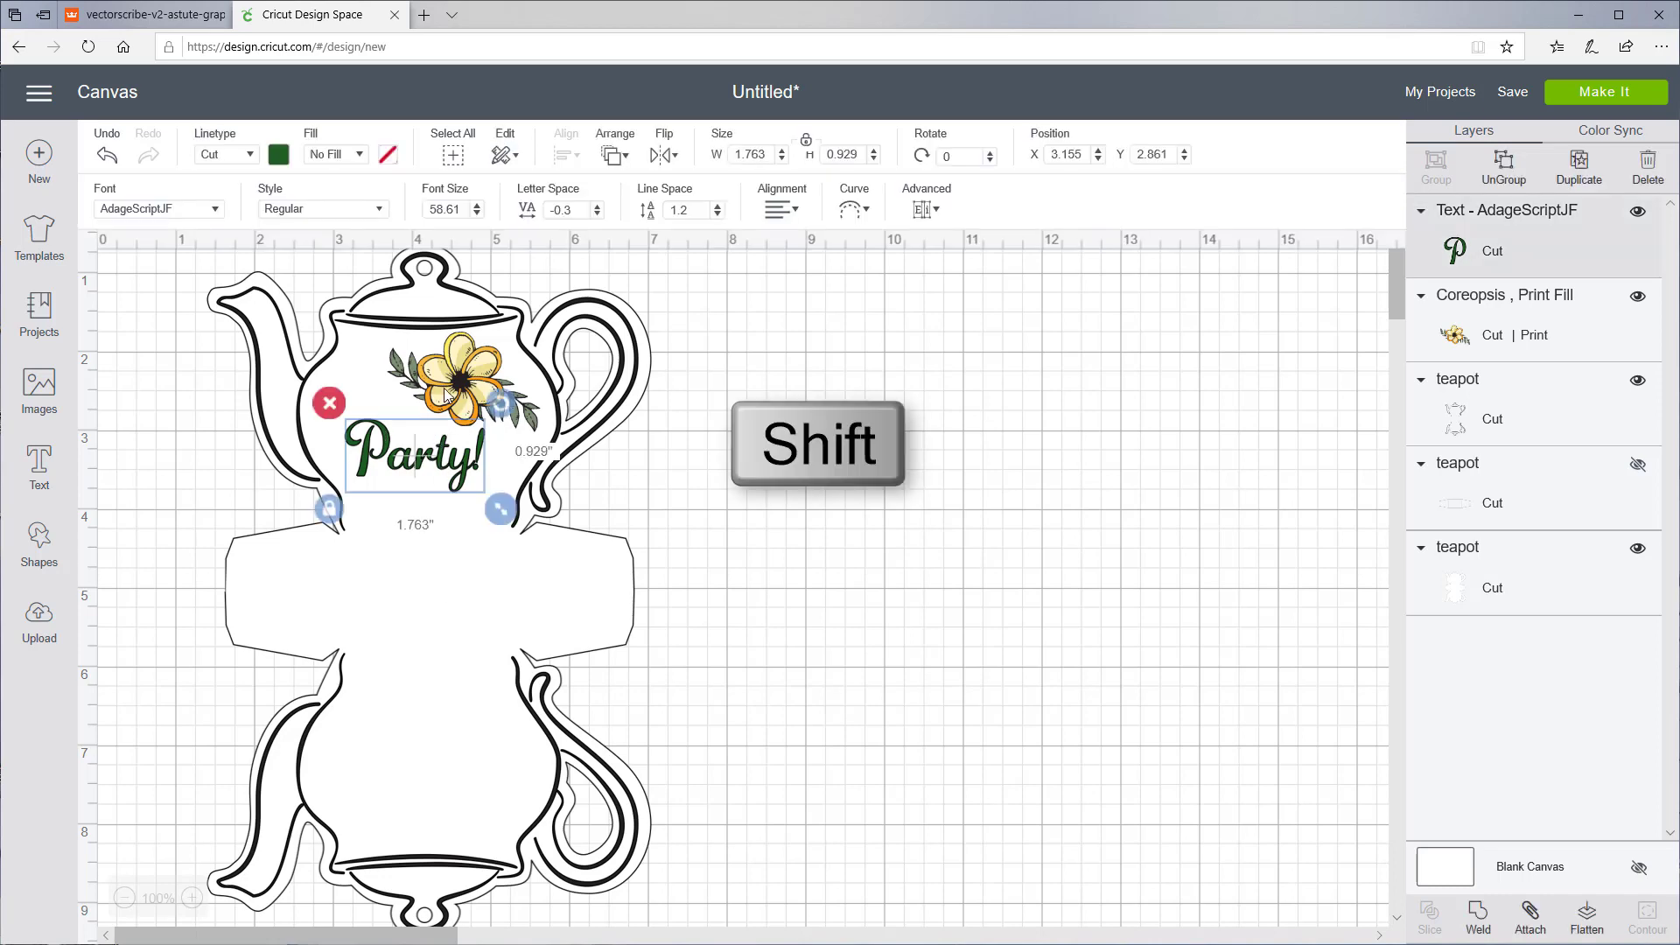
shift+click(459, 357)
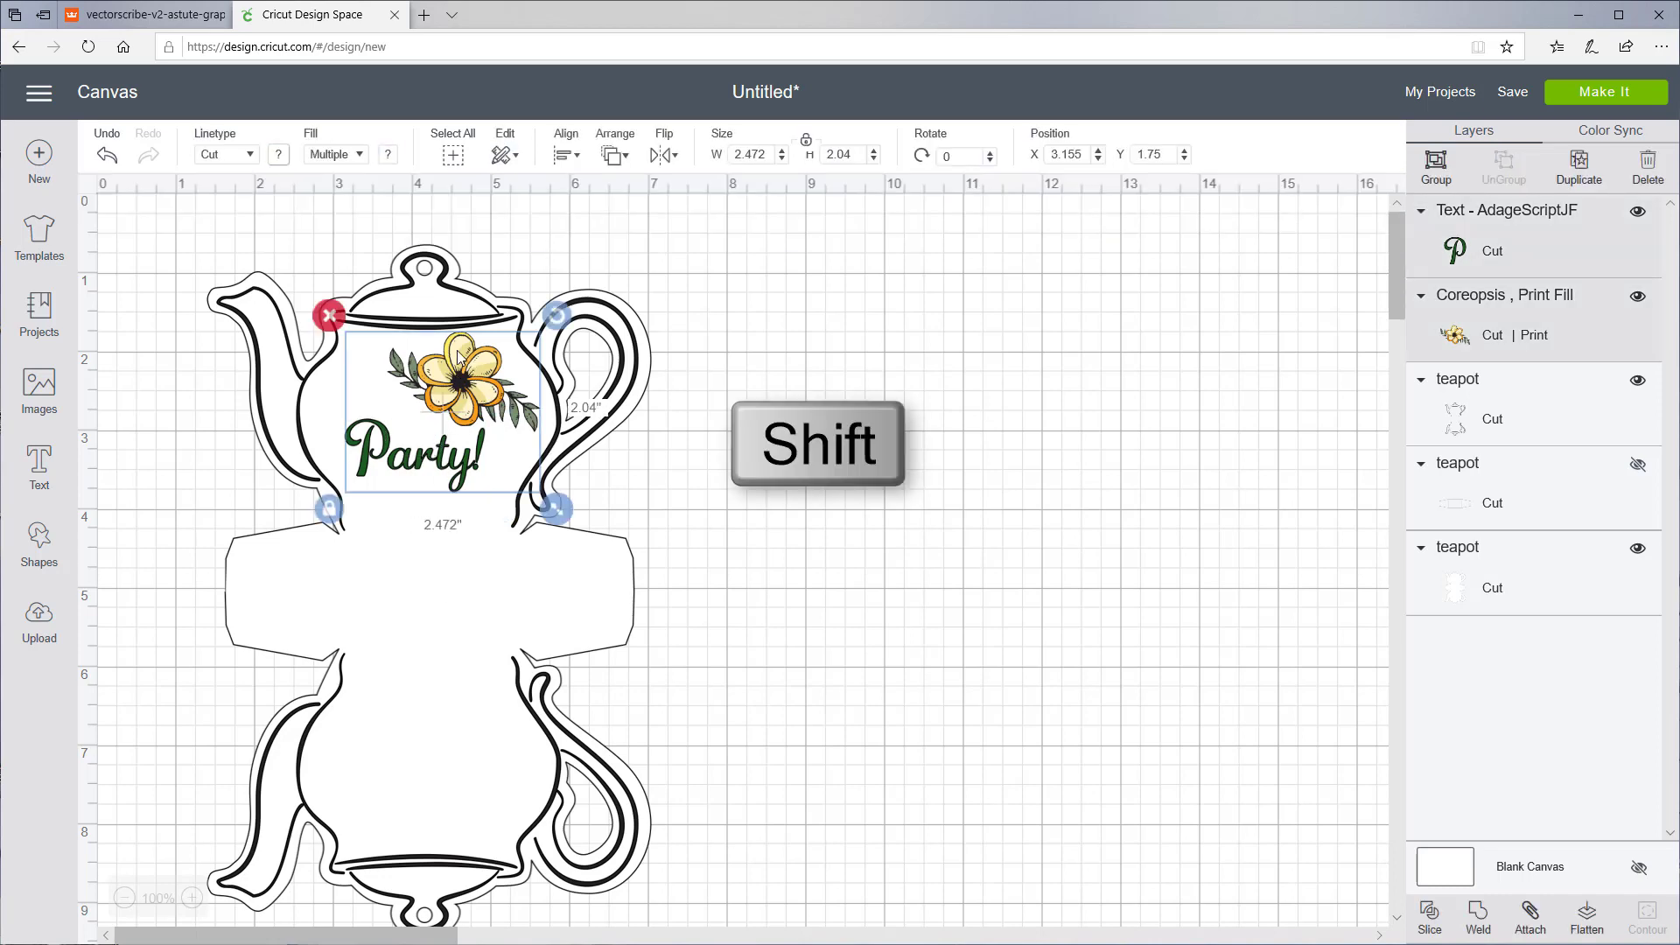
right_click(459, 357)
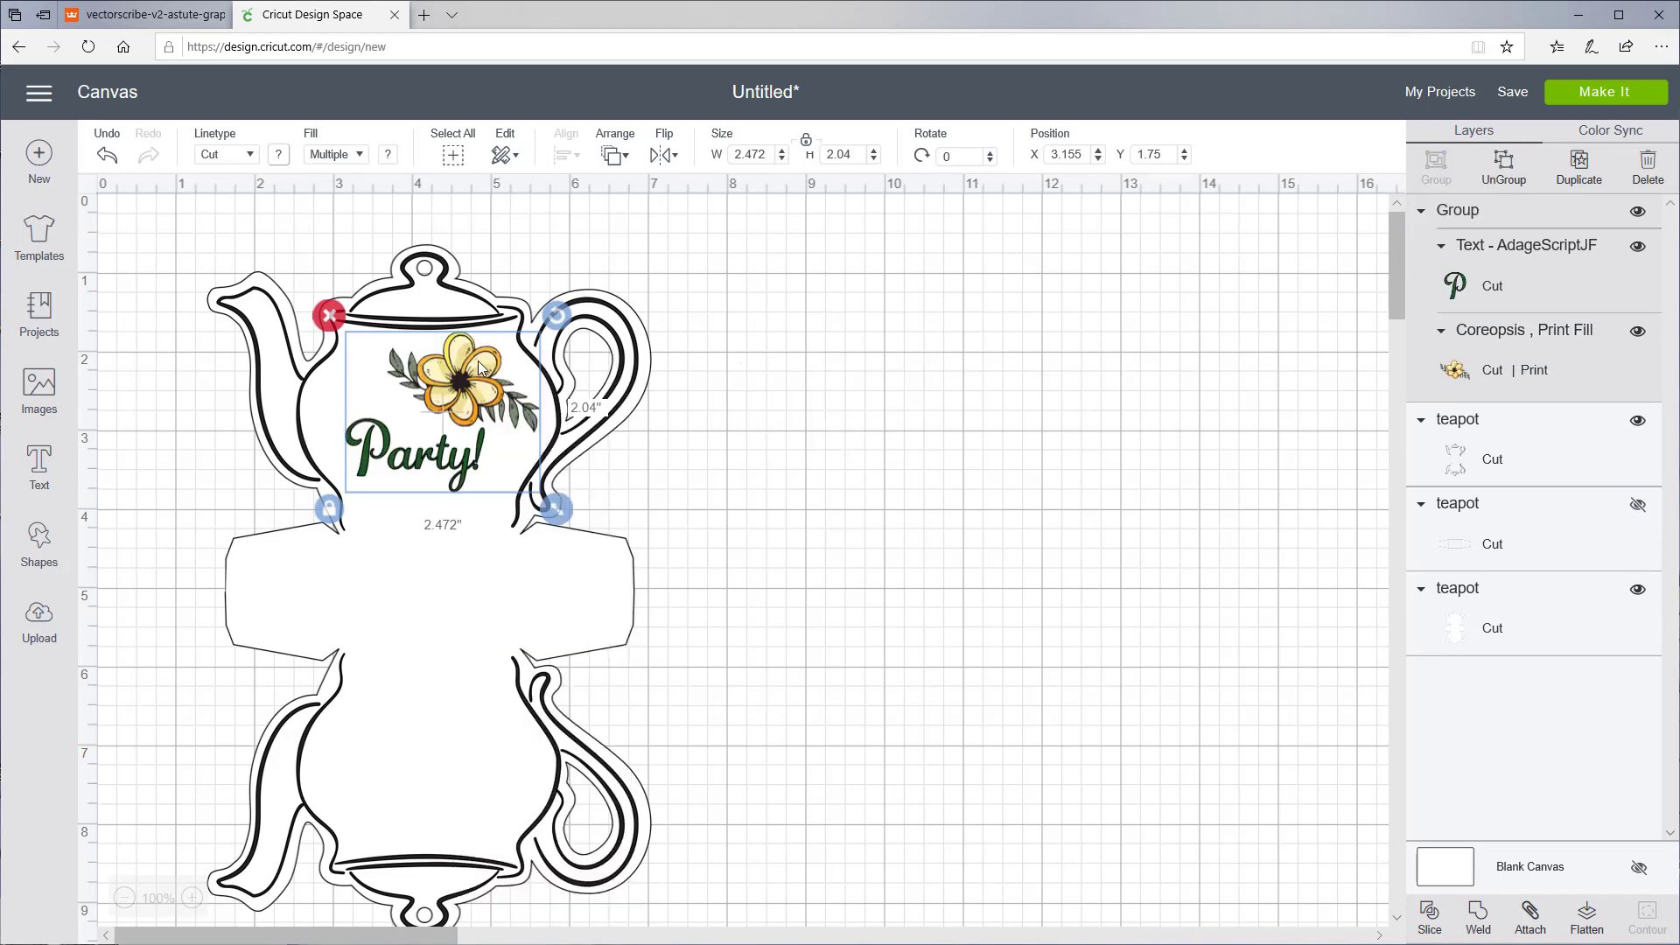
Duplicate the group, rotate the copy 180°, and place it on the teapot's lower half.
right_click(480, 366)
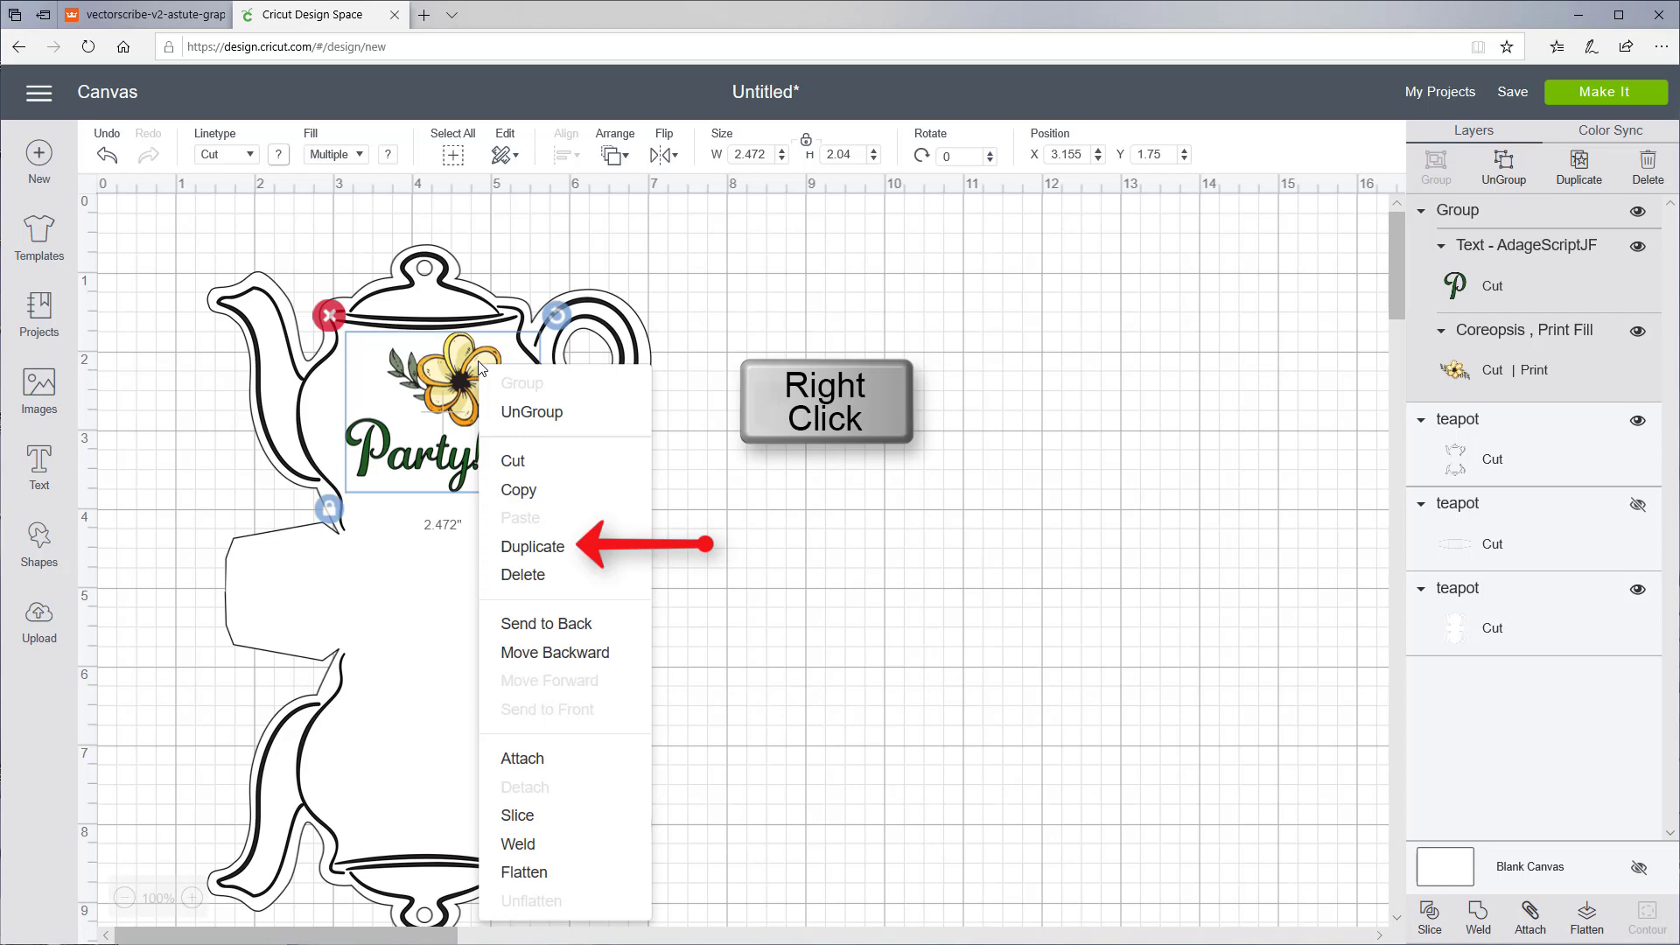
click(525, 546)
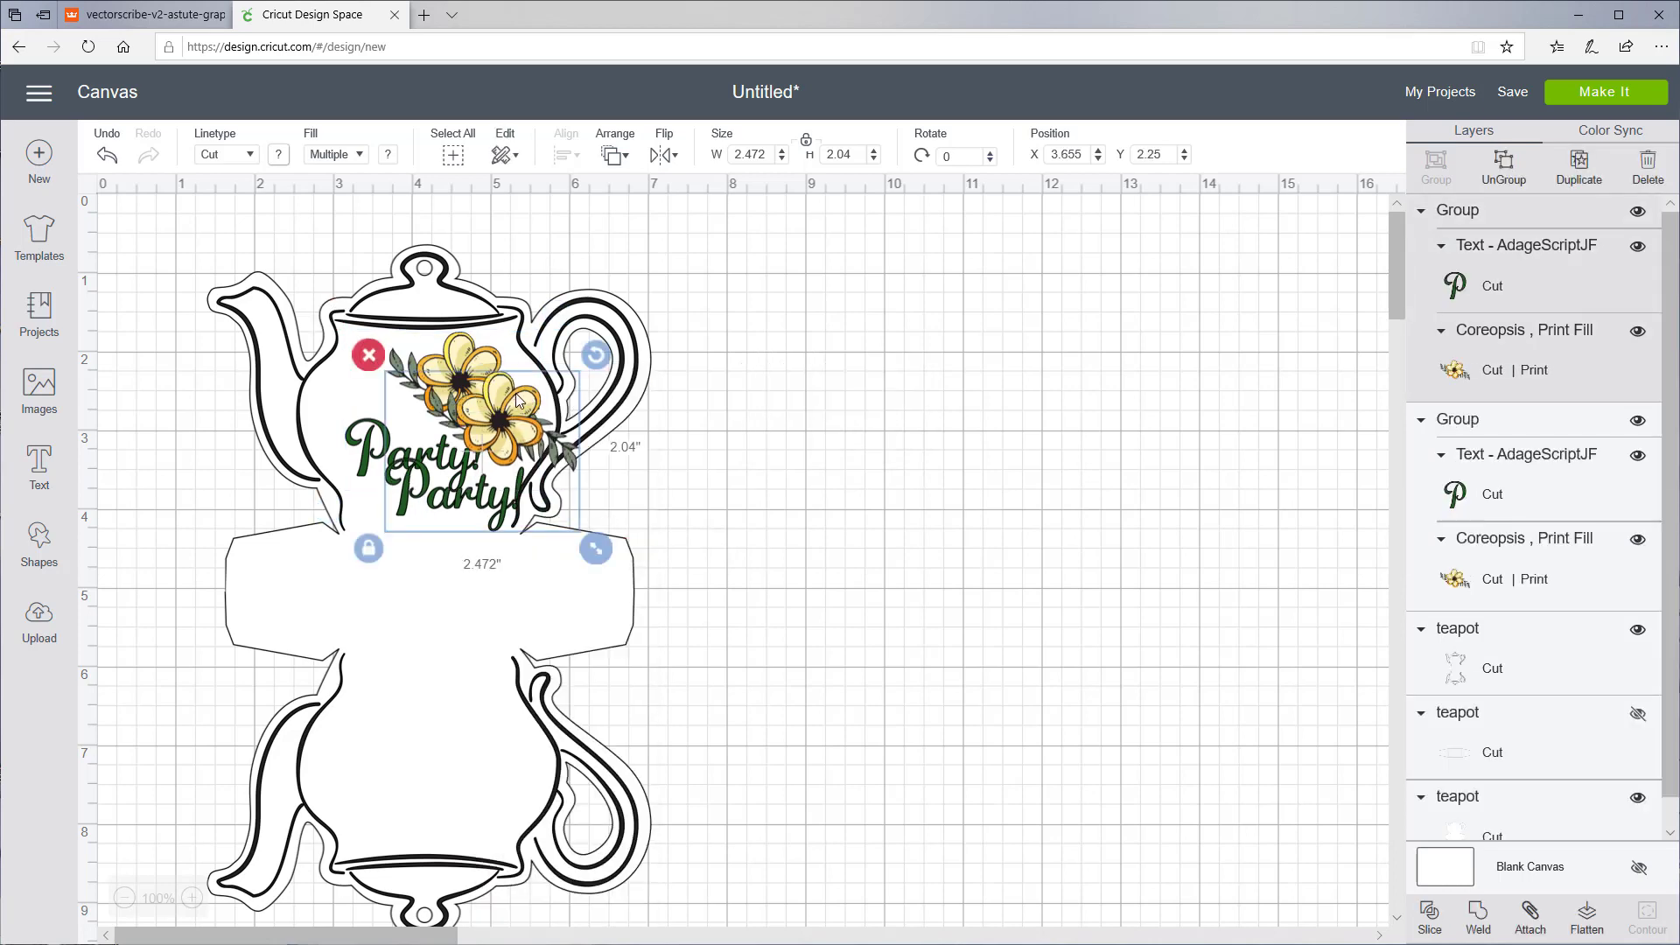
drag(518, 401, 856, 479)
drag(942, 437, 724, 629)
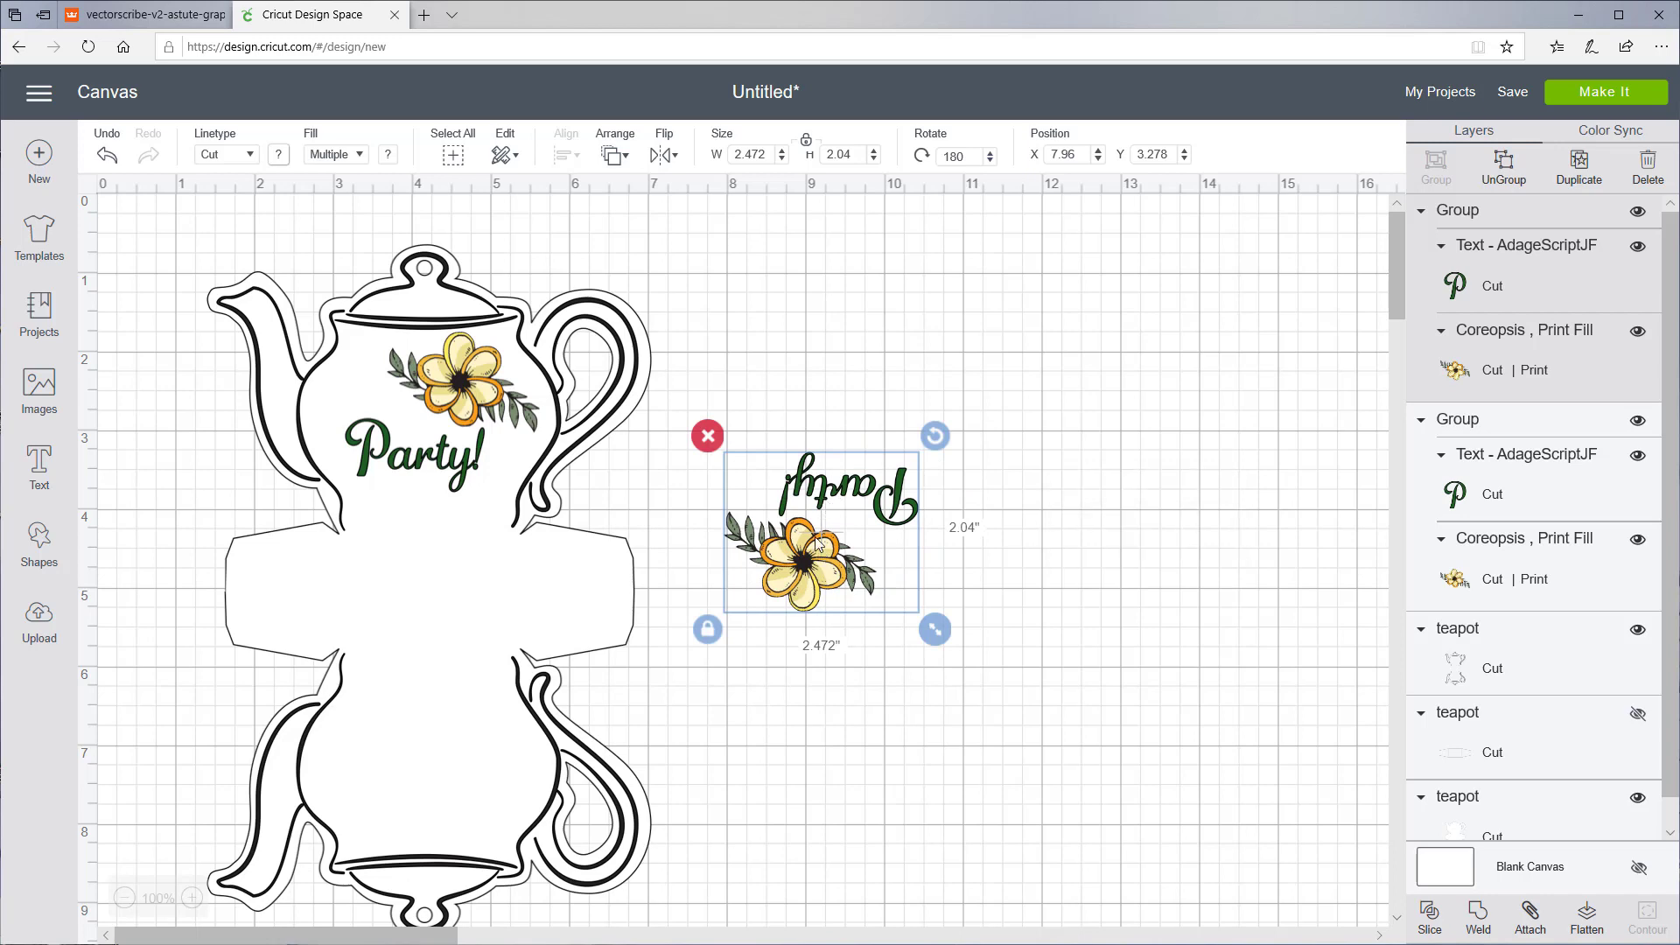
drag(820, 544, 407, 784)
Select the whole teapot design and flatten it into one Cut | Print layer.
click(847, 629)
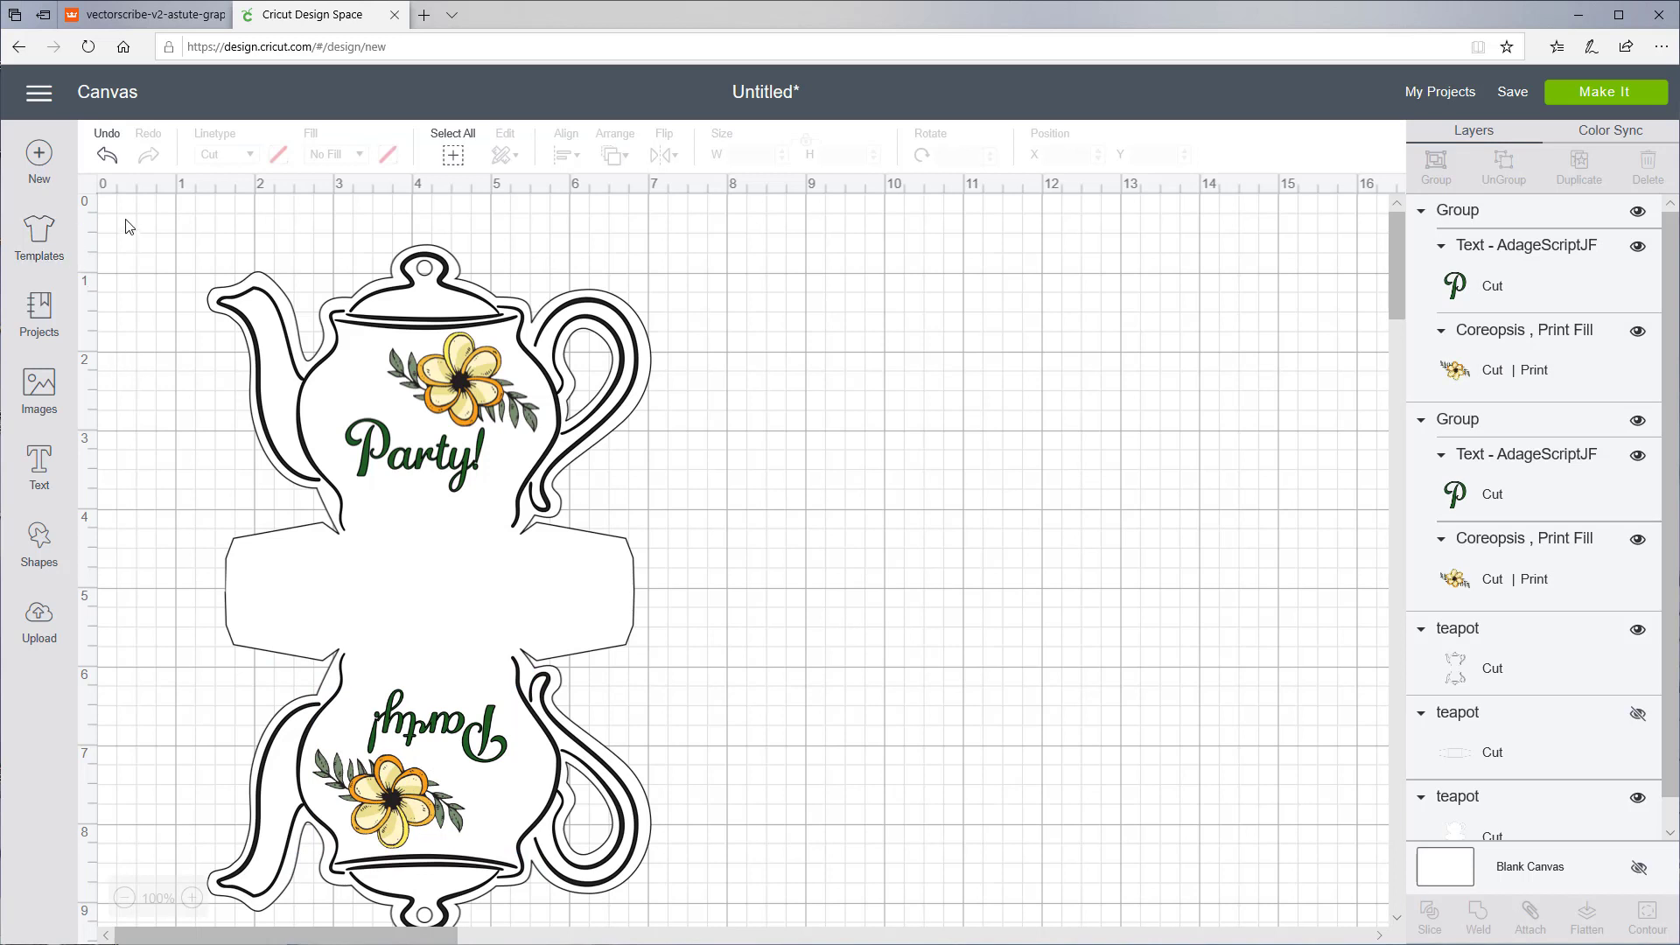
drag(125, 220, 761, 919)
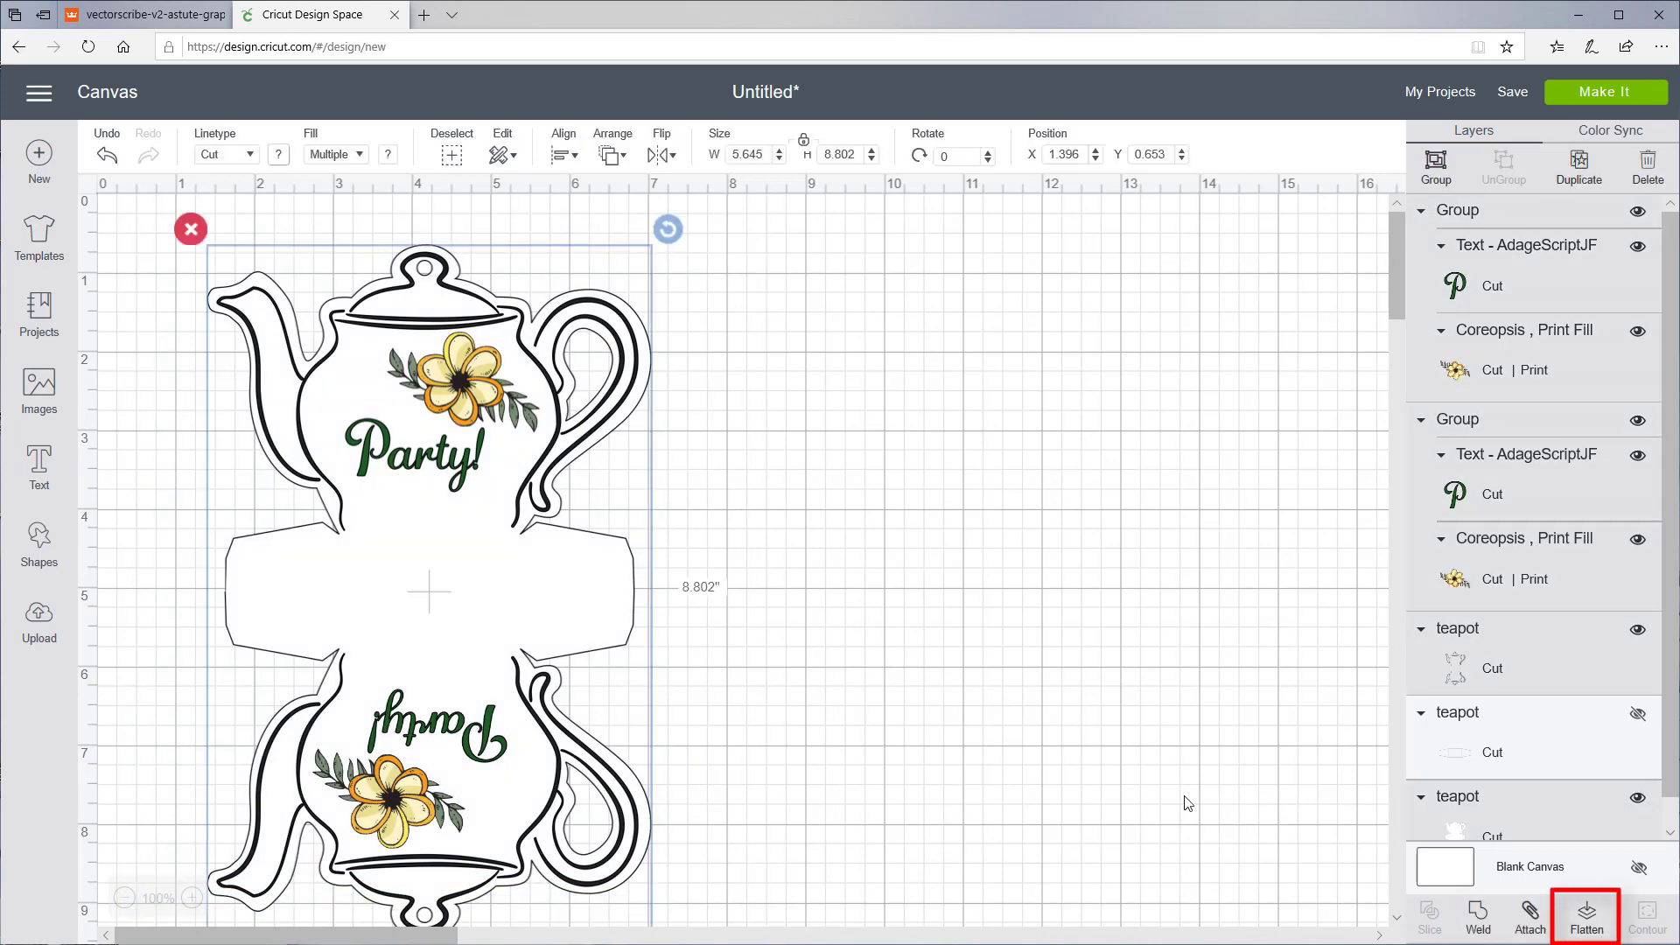
click(1588, 918)
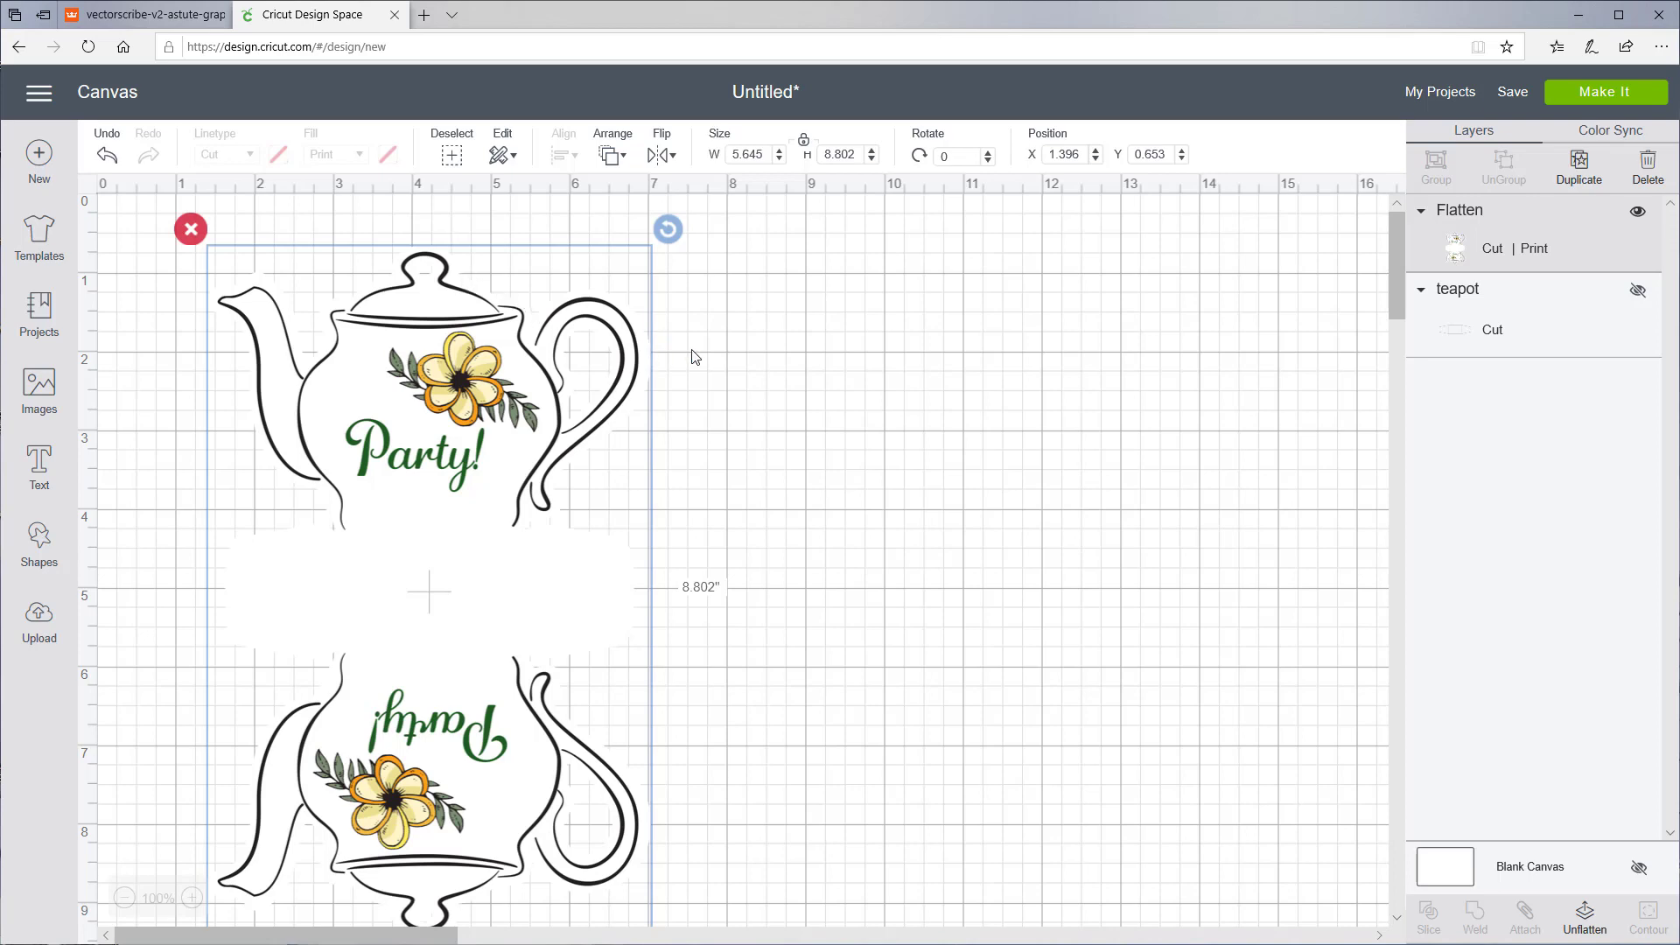
click(977, 450)
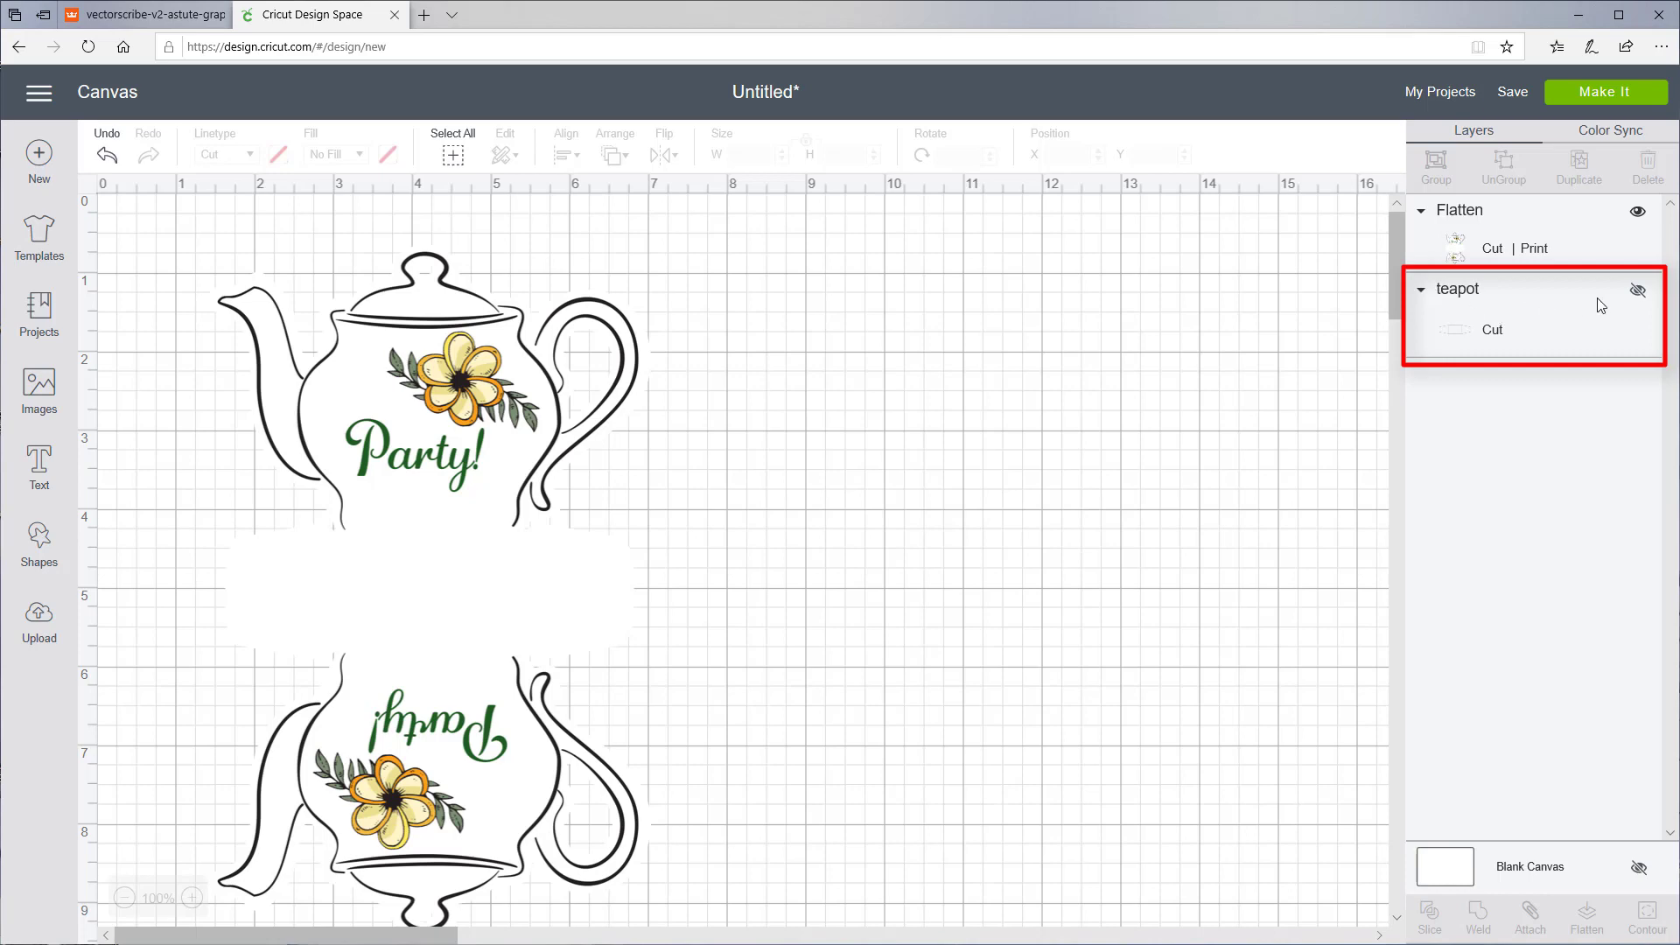
Unhide the fold-line teapot layer and send it to the front.
click(1639, 294)
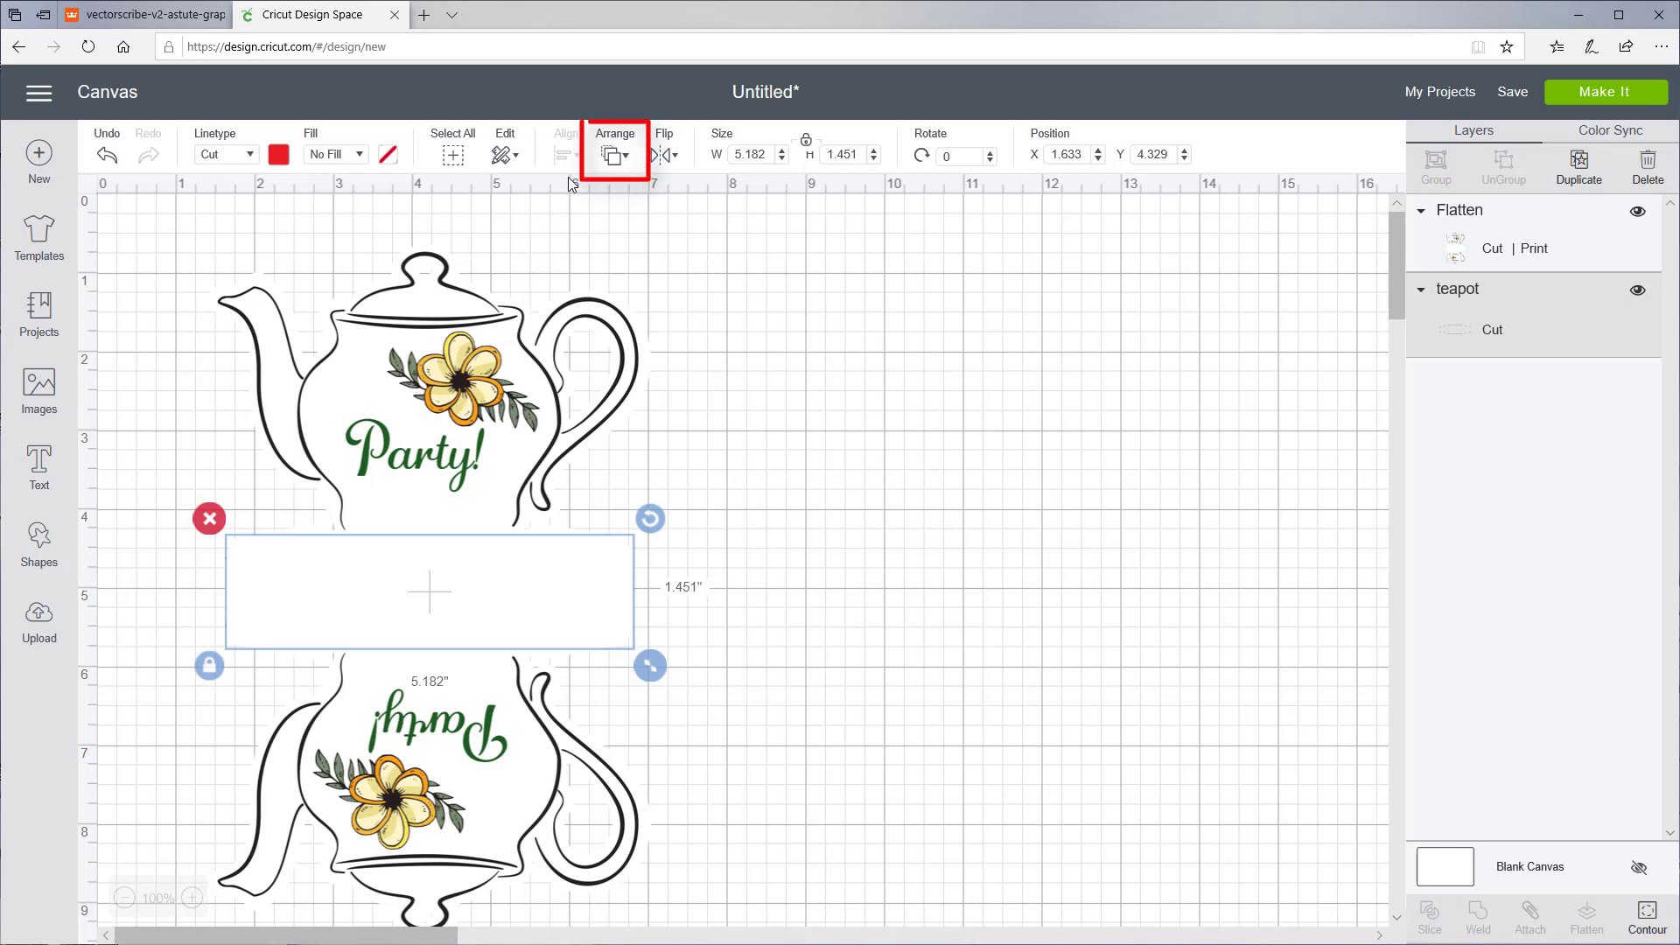
click(623, 161)
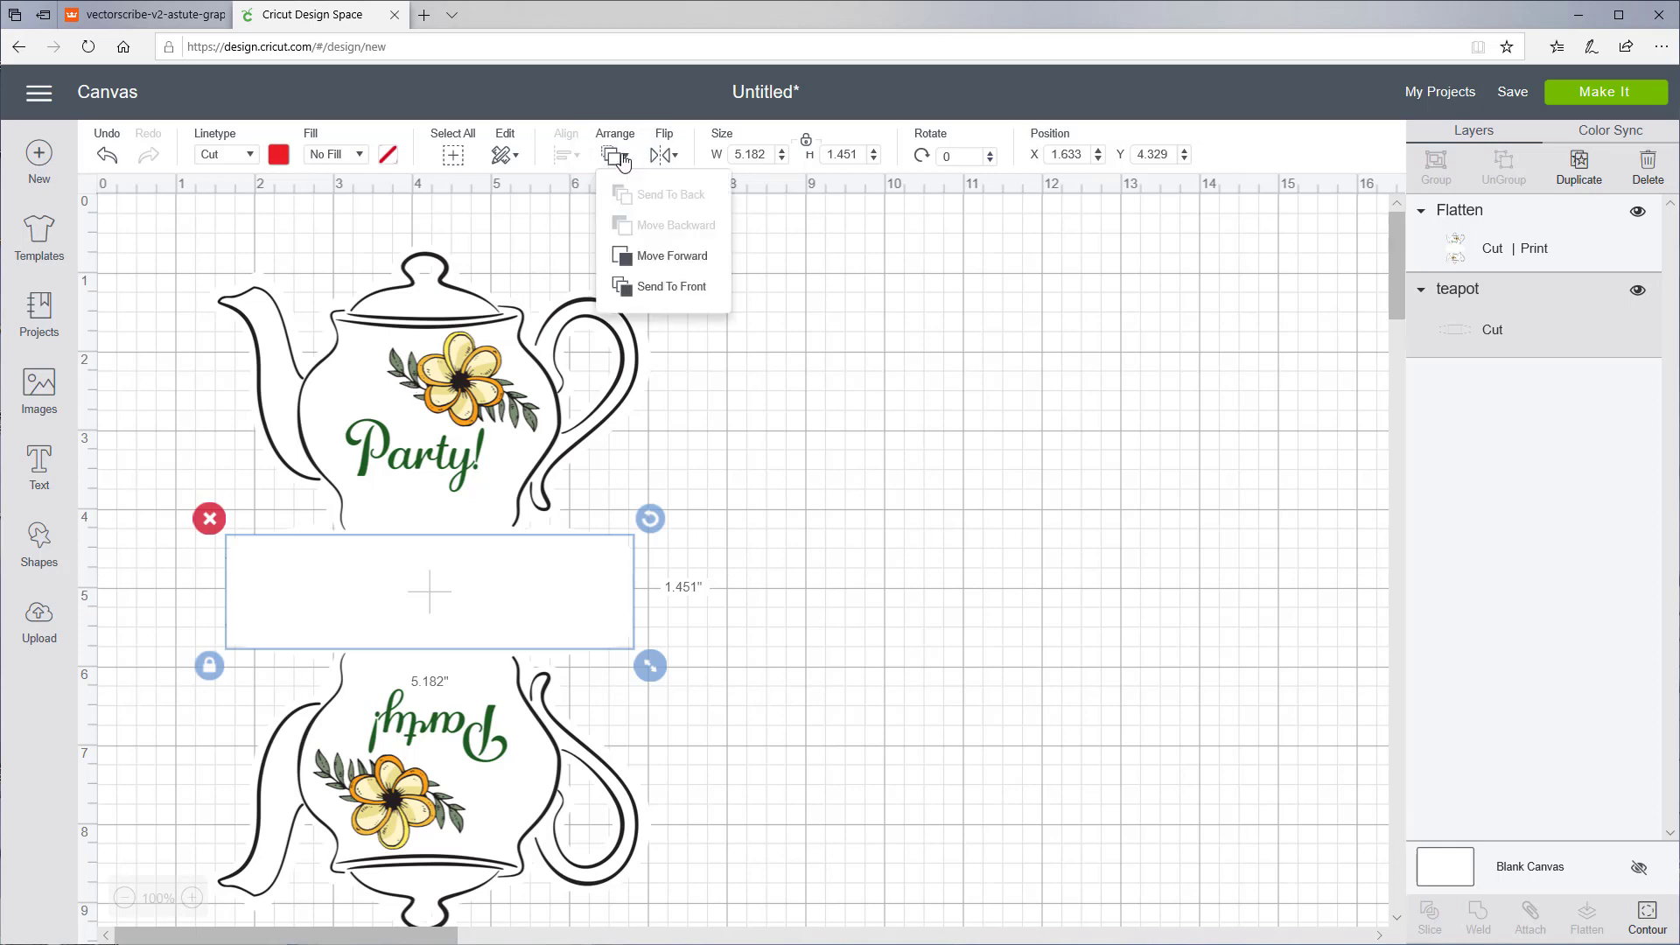
click(690, 287)
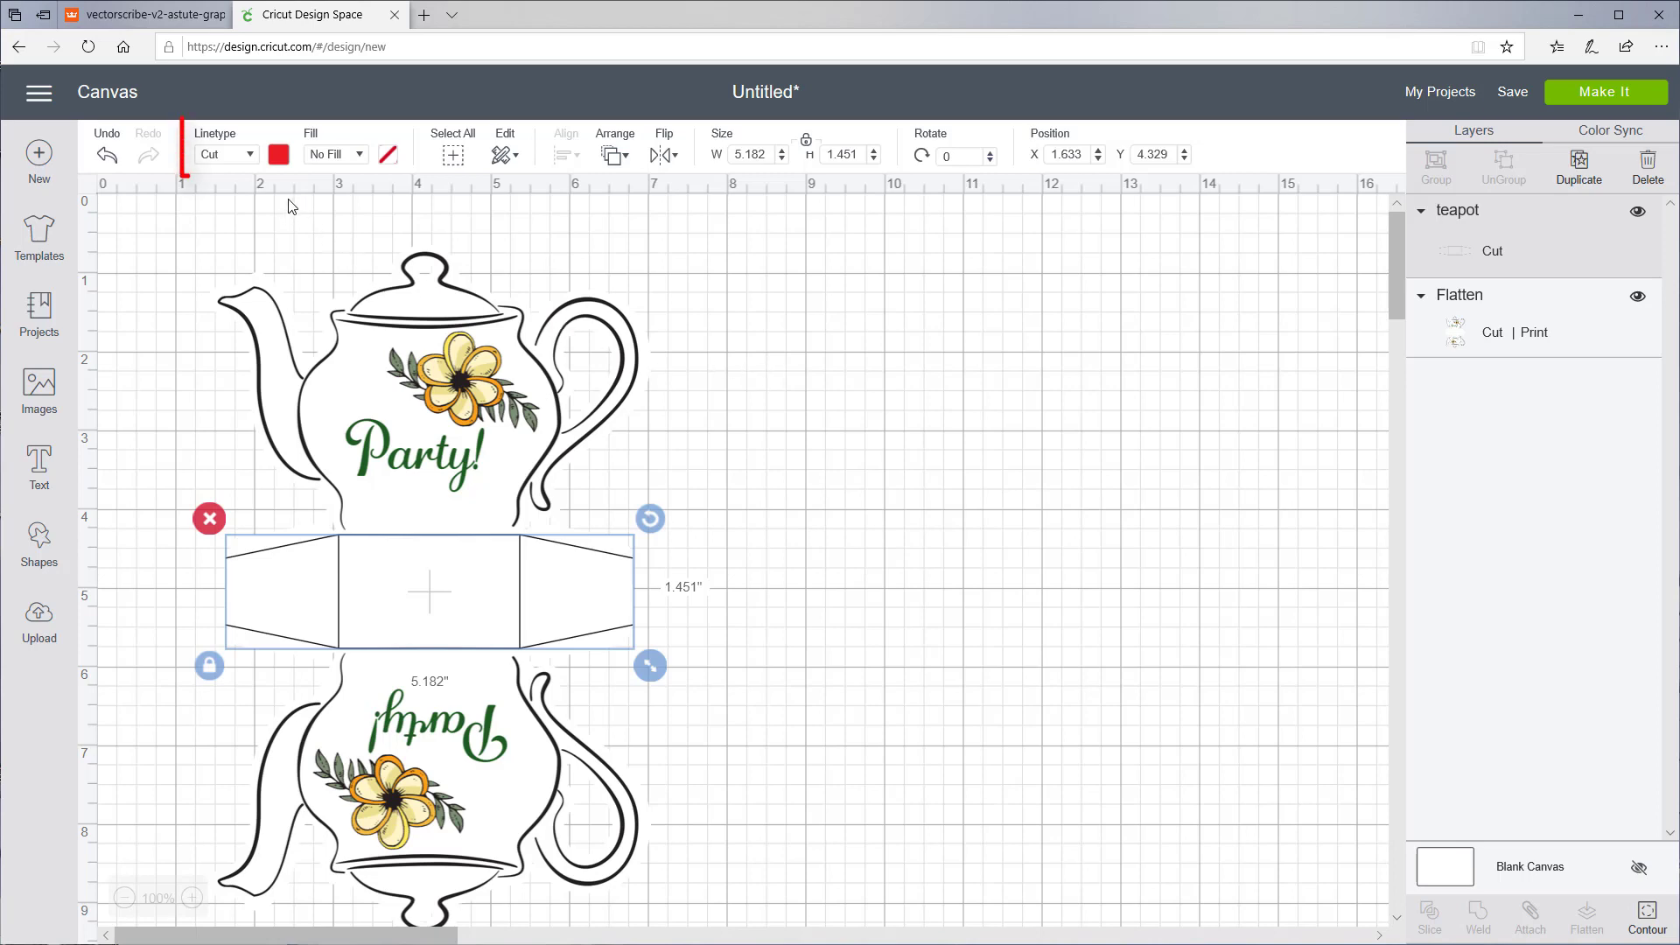
Set the fold-line teapot layer's linetype to Score, then select the entire teapot design.
click(249, 154)
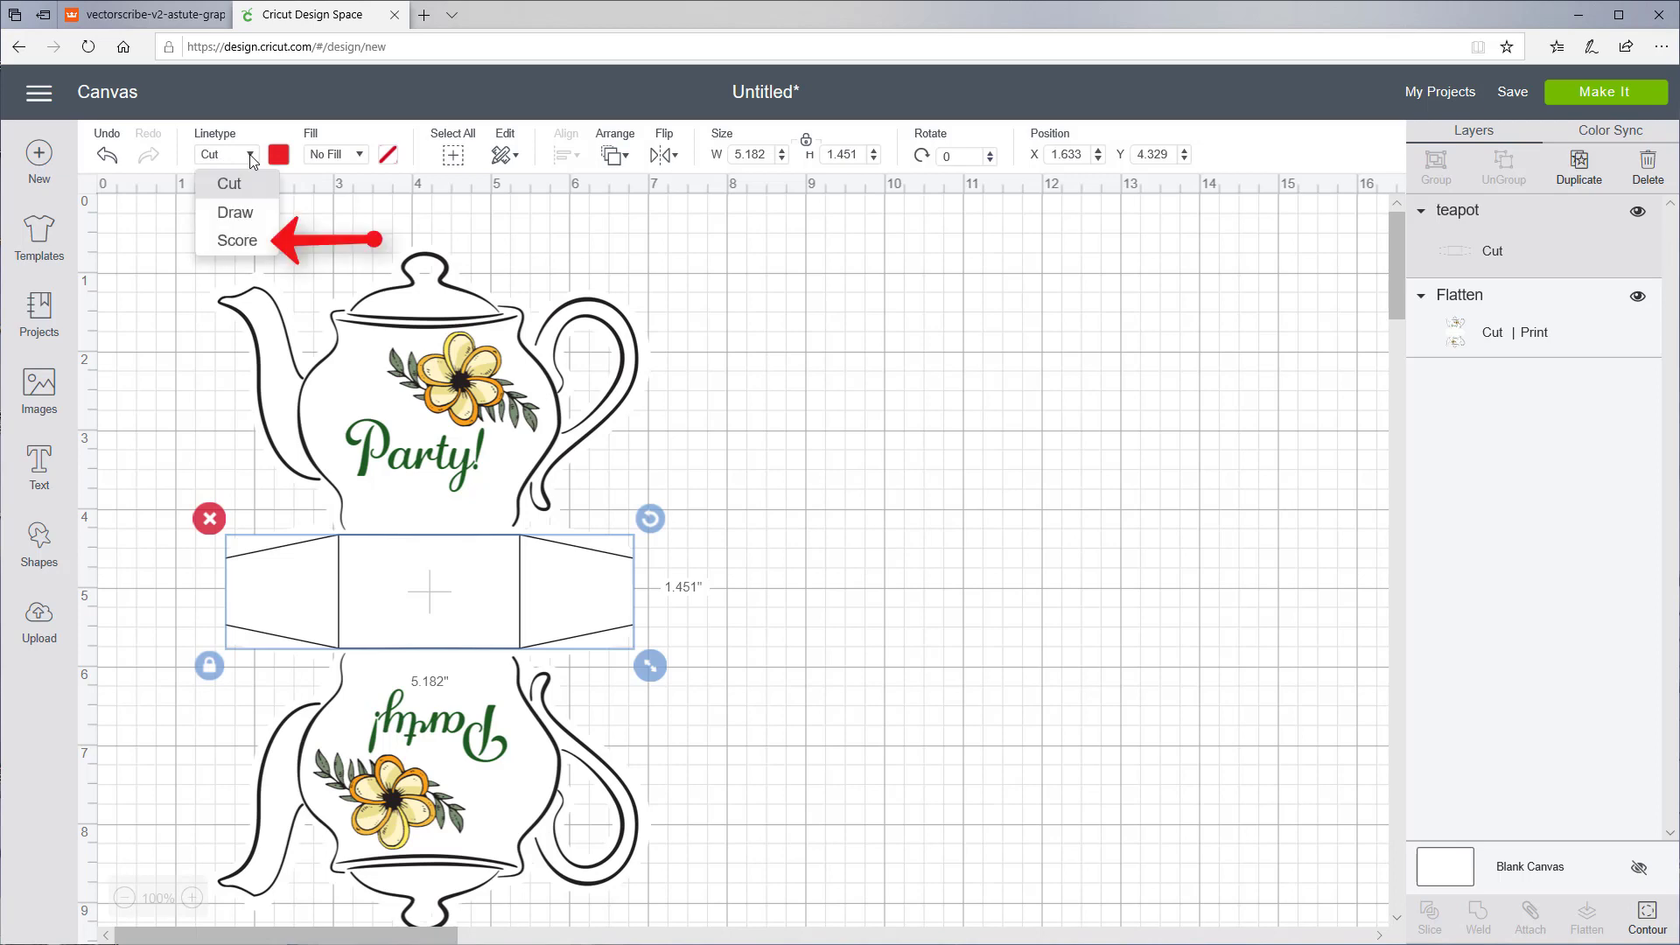
click(252, 241)
click(1013, 578)
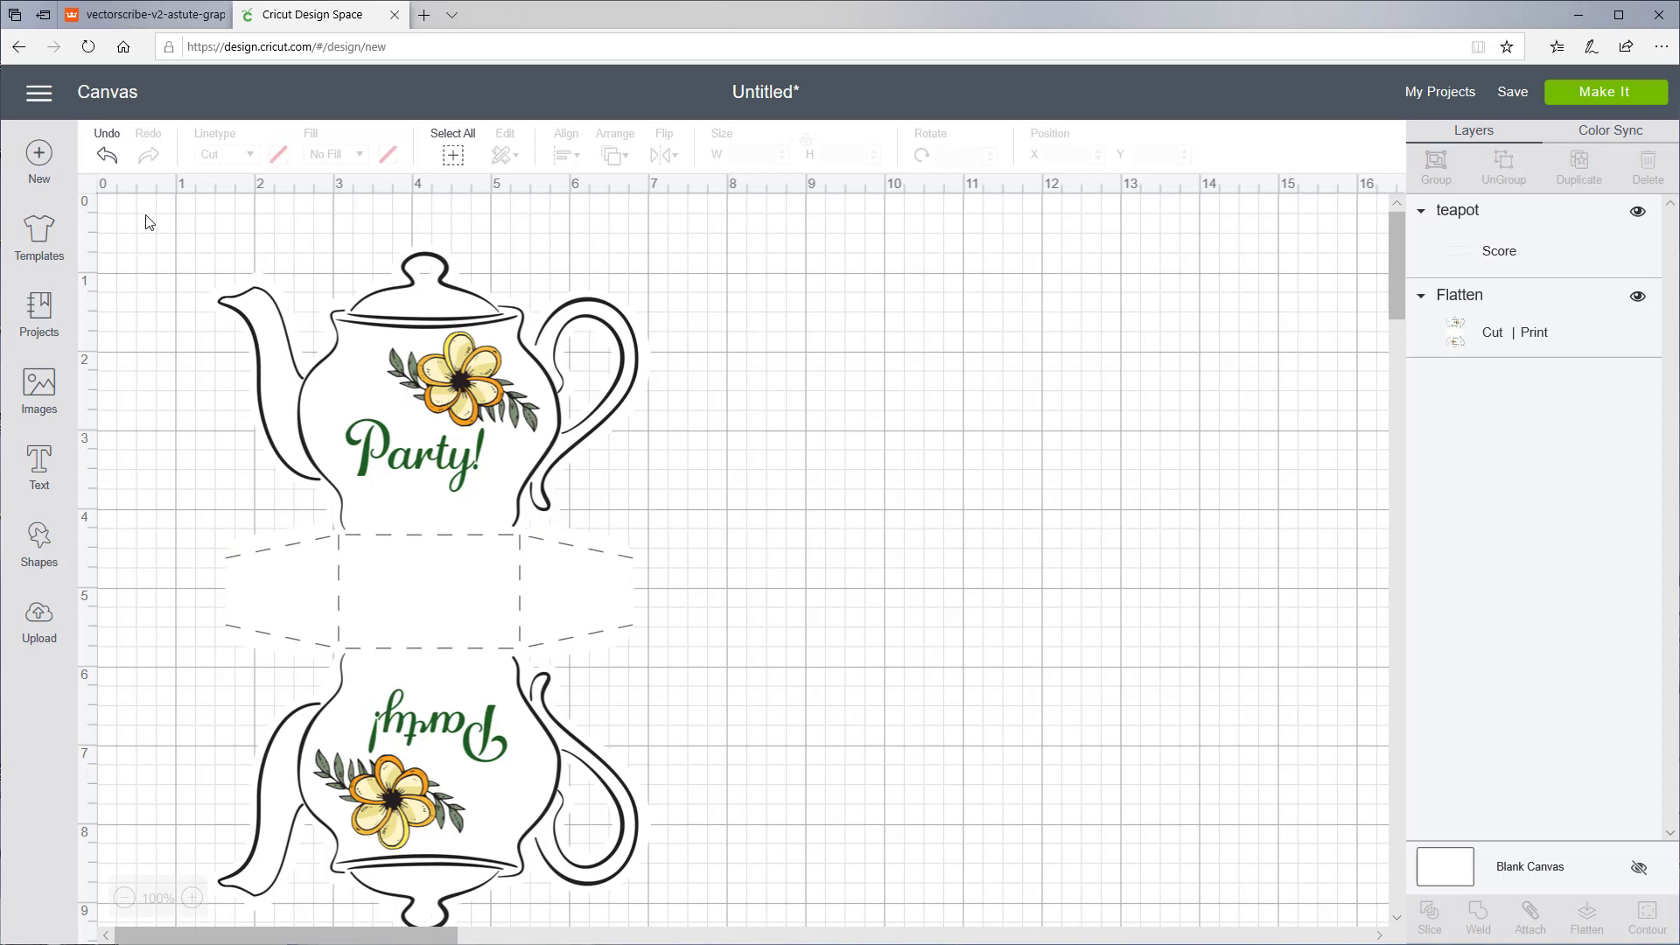
drag(142, 211, 746, 919)
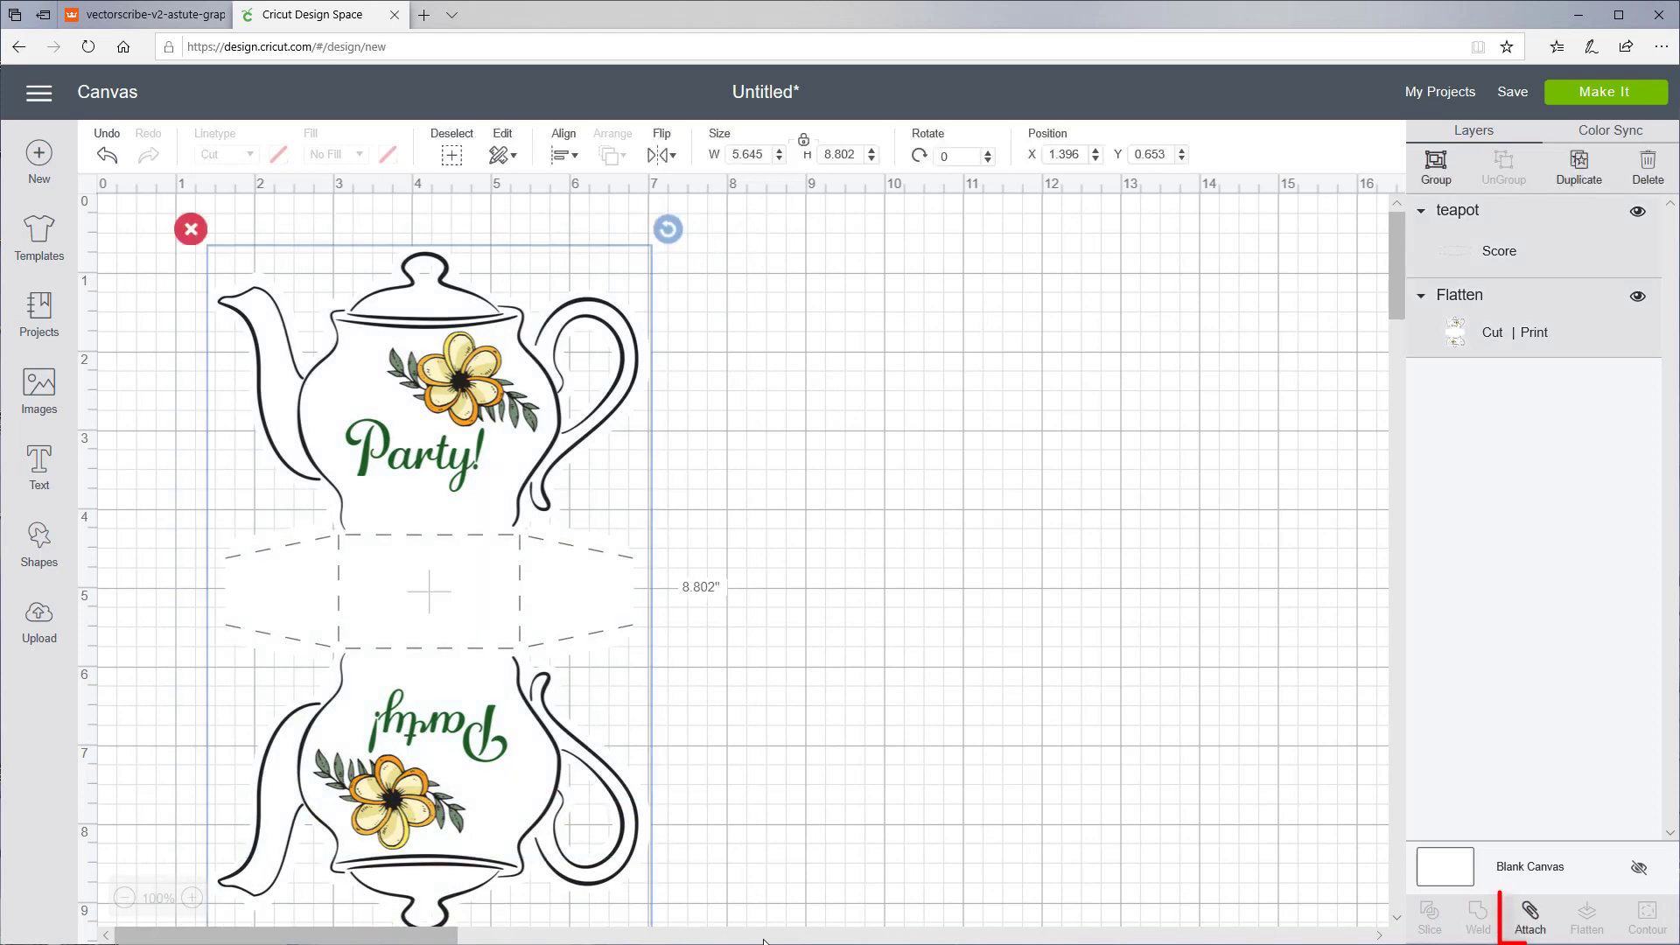
Attach the Score fold-line layer to the flattened Cut | Print teapot artwork.
click(1531, 916)
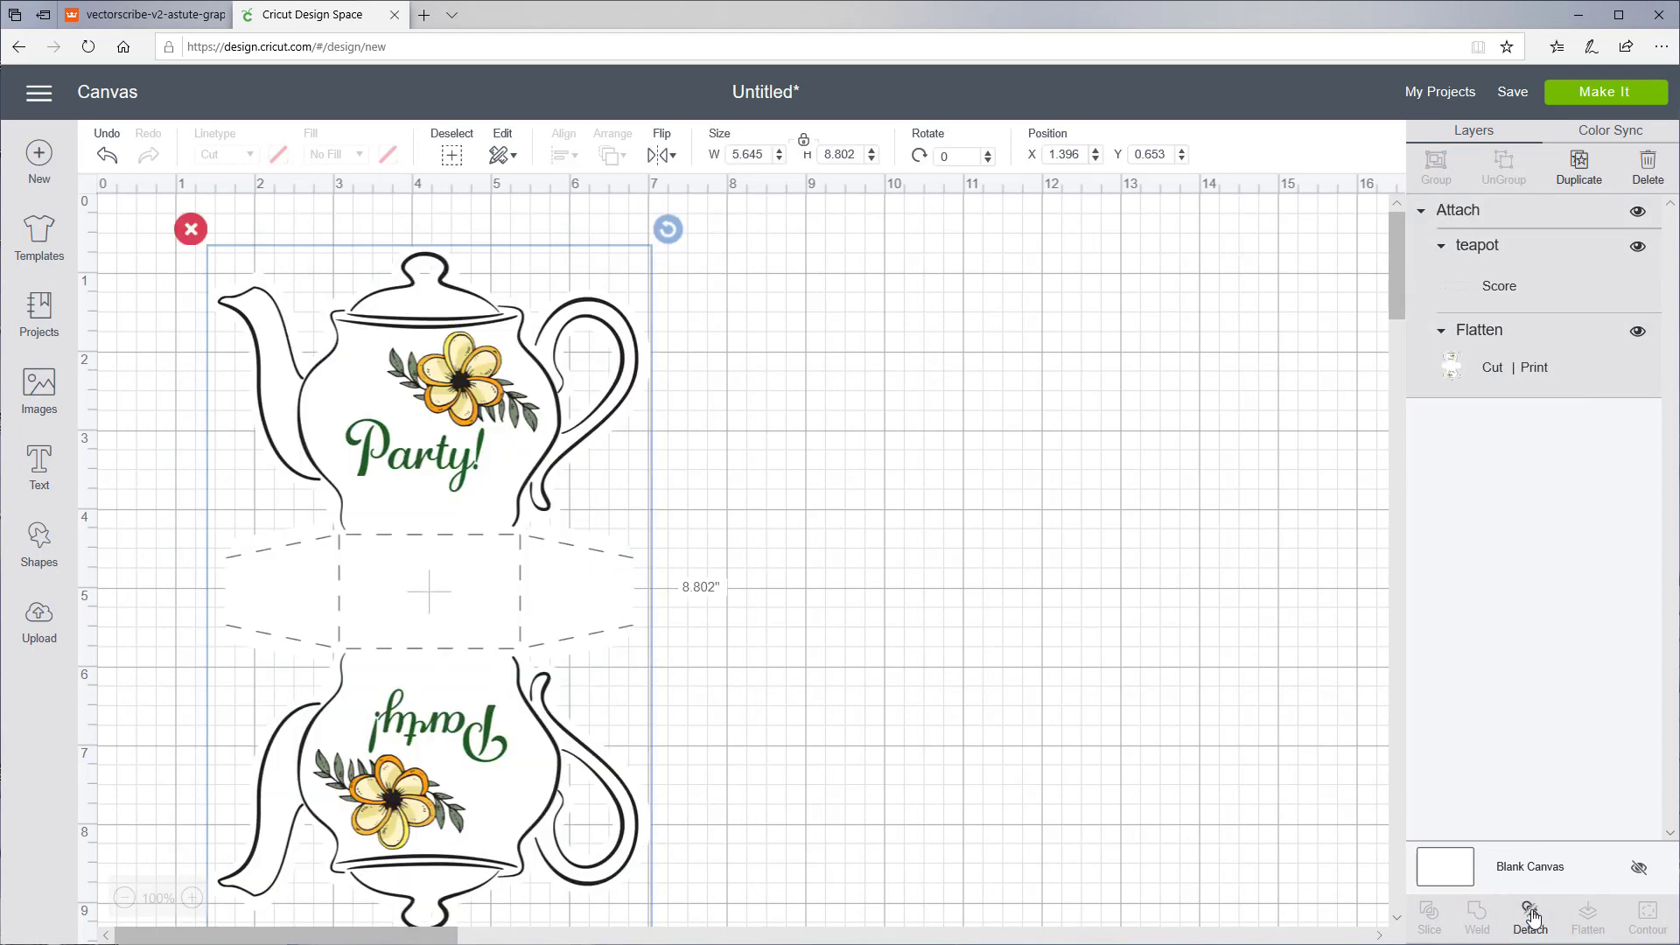